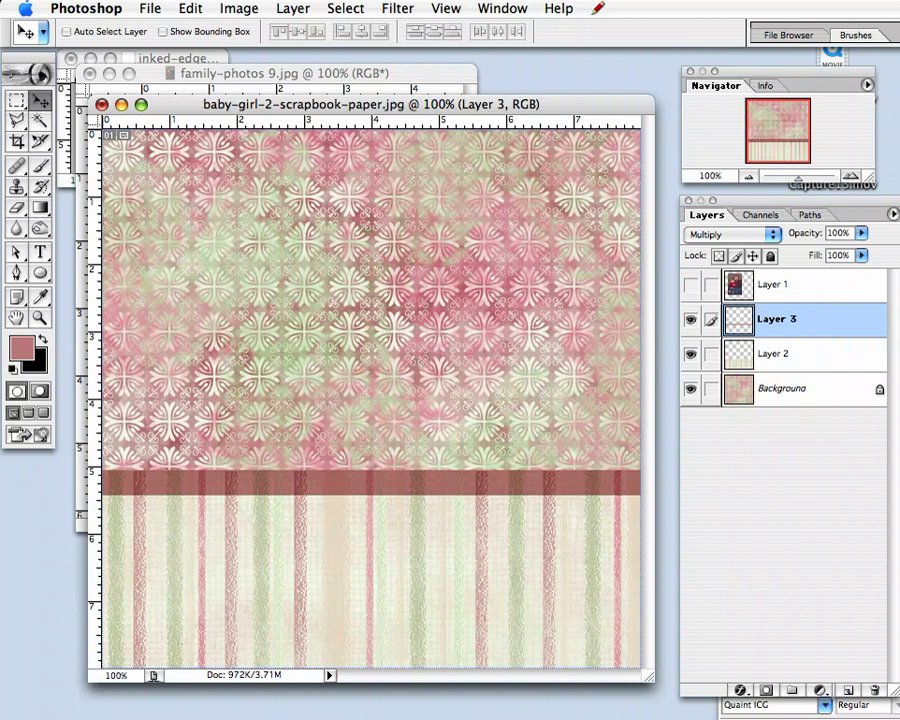
Copy the entire image from family-photos 9.jpg and close that file.
left_click_drag(371, 104, 368, 94)
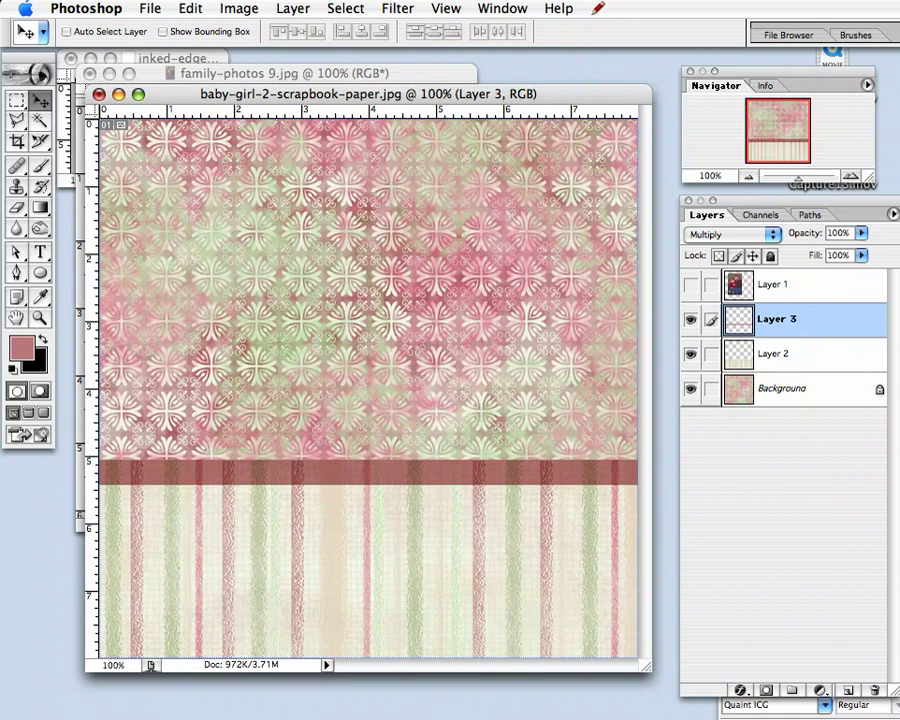
left_click_drag(368, 94, 354, 116)
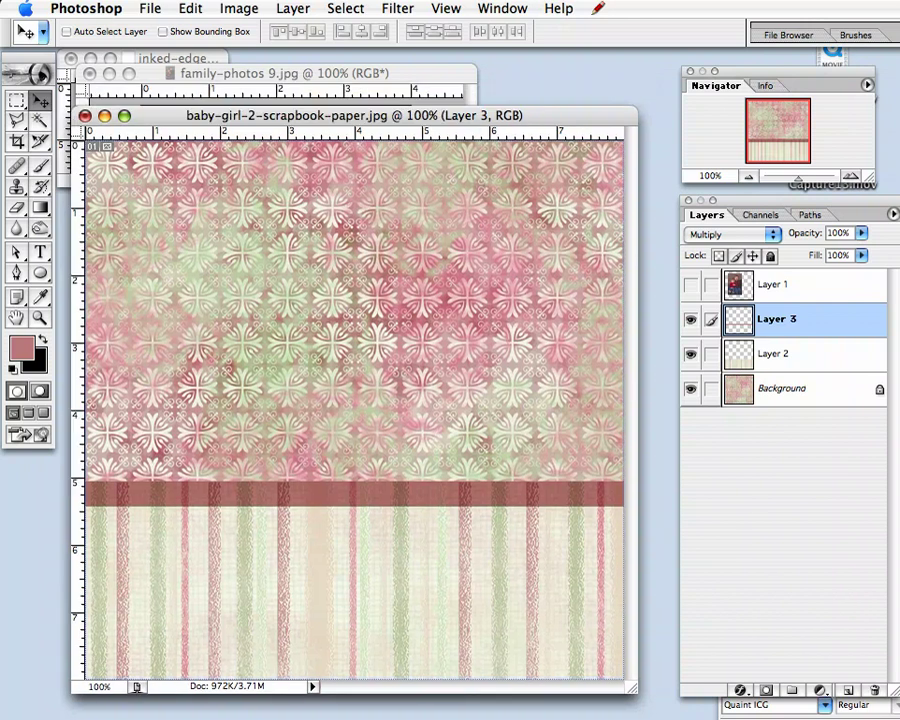
left_click(340, 76)
key("super+a")
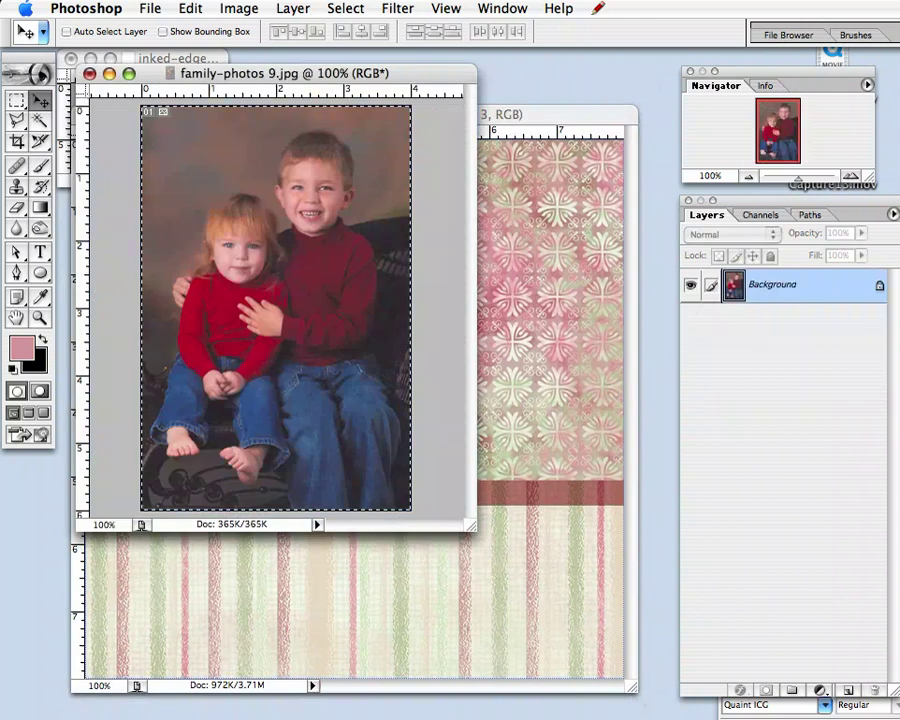
left_click_drag(340, 74, 411, 192)
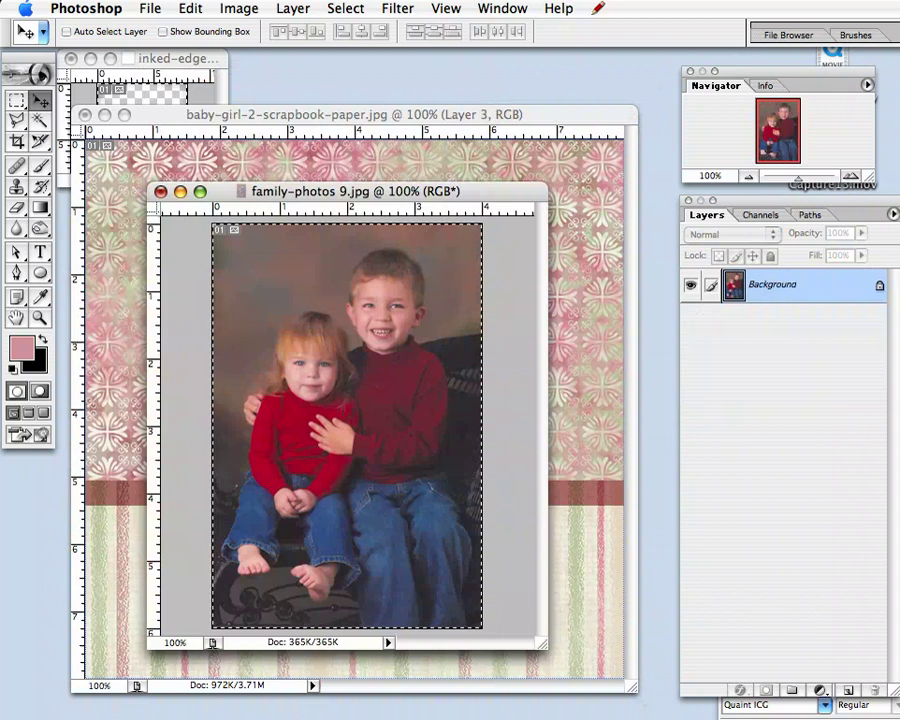
key("super+w")
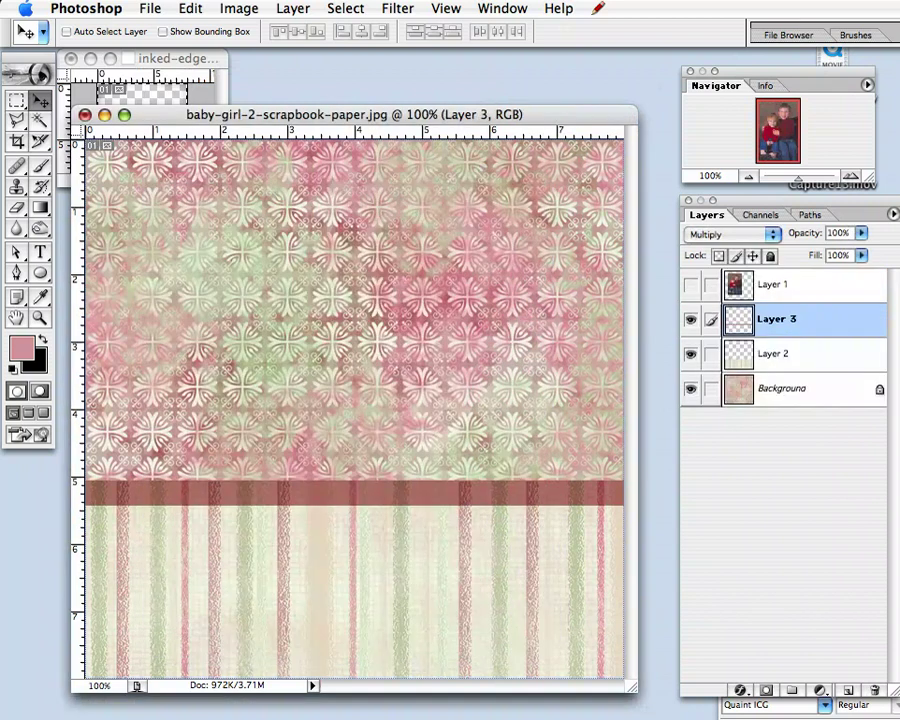
Paste the family photo into the scrapbook paper document and move it about one inch toward the page's left edge.
key("super+v")
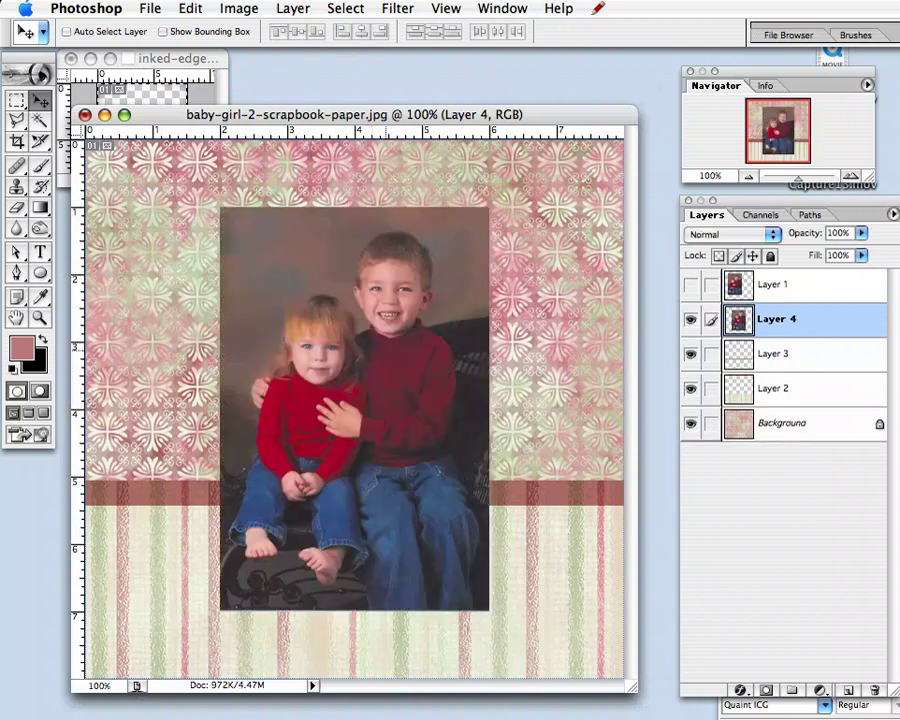
left_click_drag(386, 350, 314, 344)
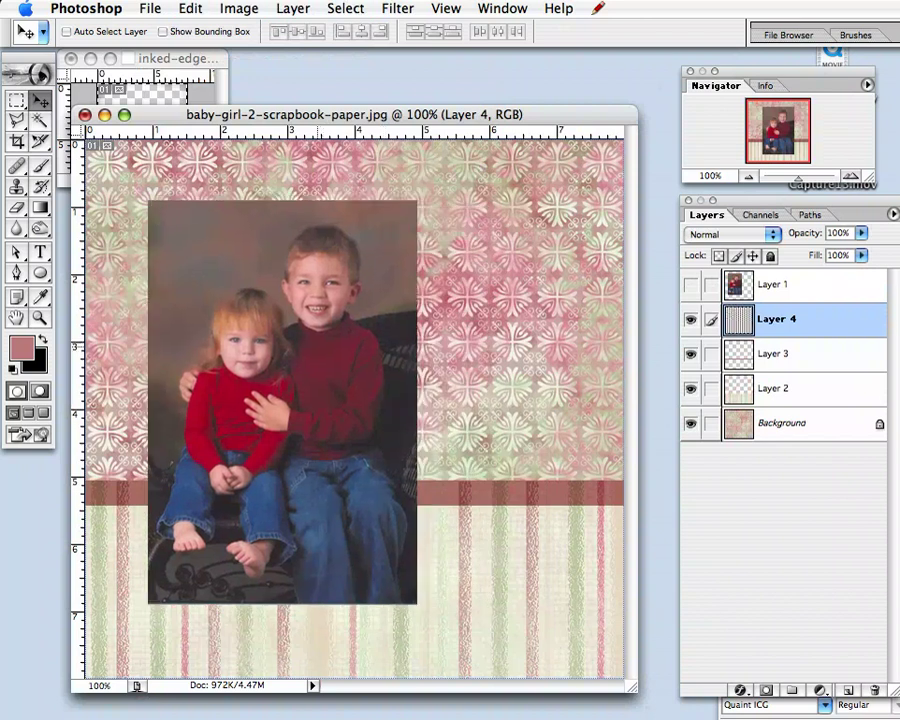
Open the Hue/Saturation adjustment for the Background layer and keep the Master range as the one to edit.
left_click(800, 423)
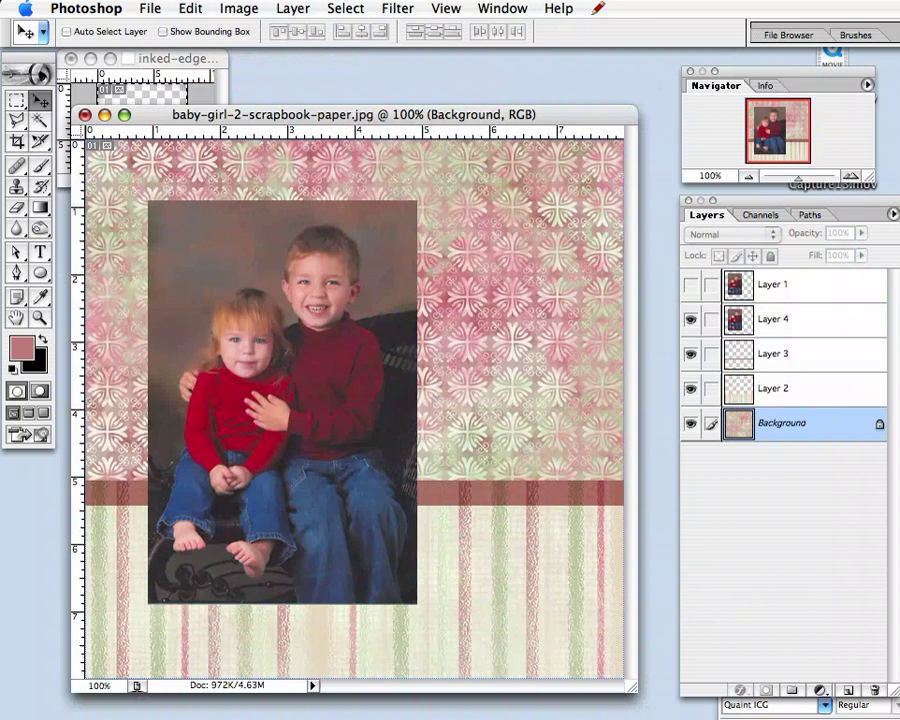
left_click_drag(354, 114, 355, 91)
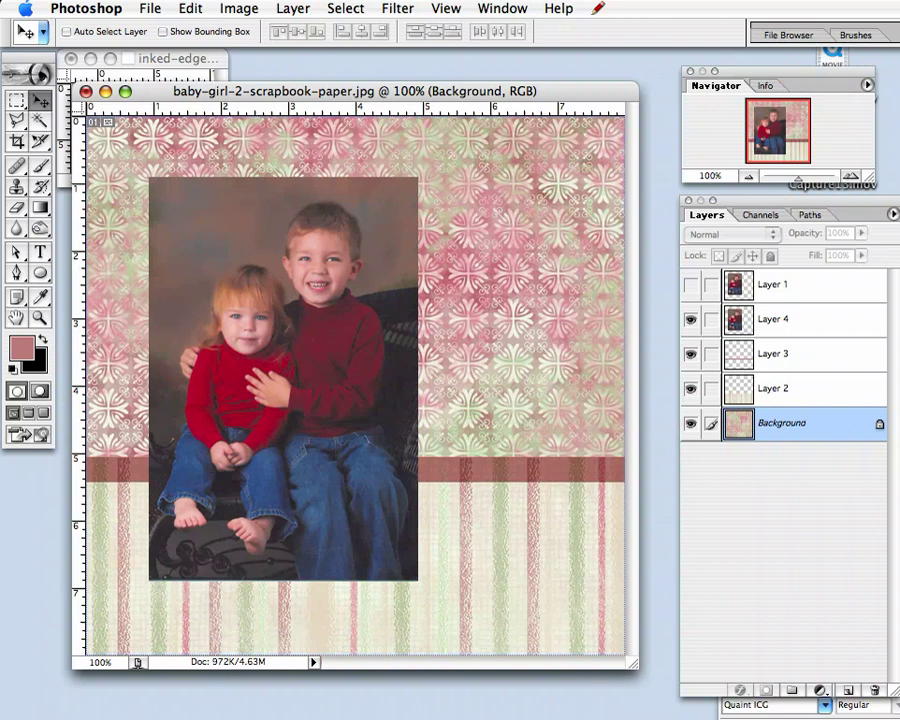
left_click(238, 8)
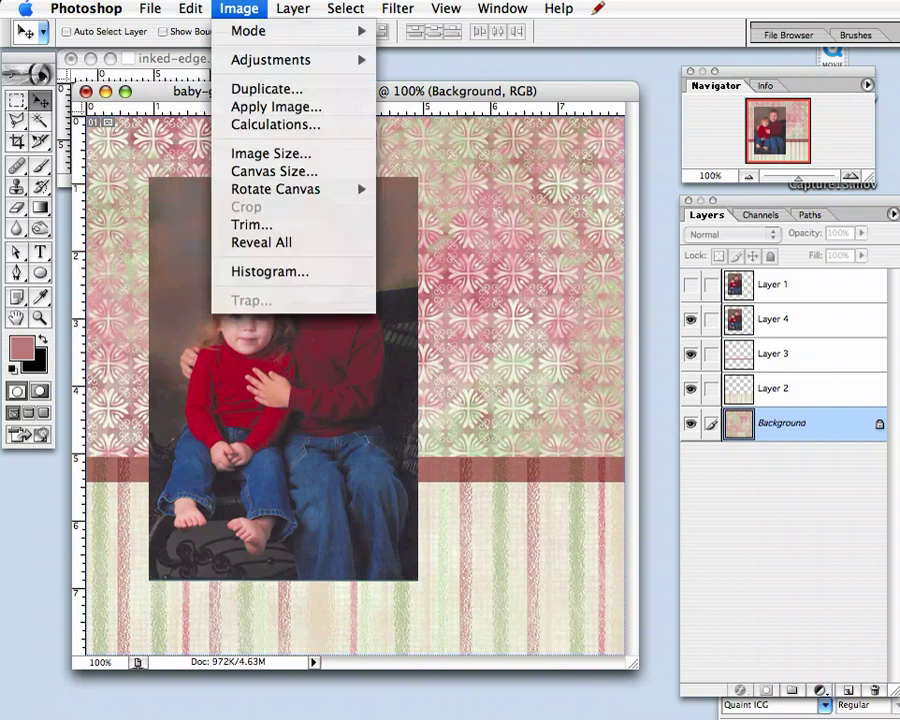
mouse_move(271, 59)
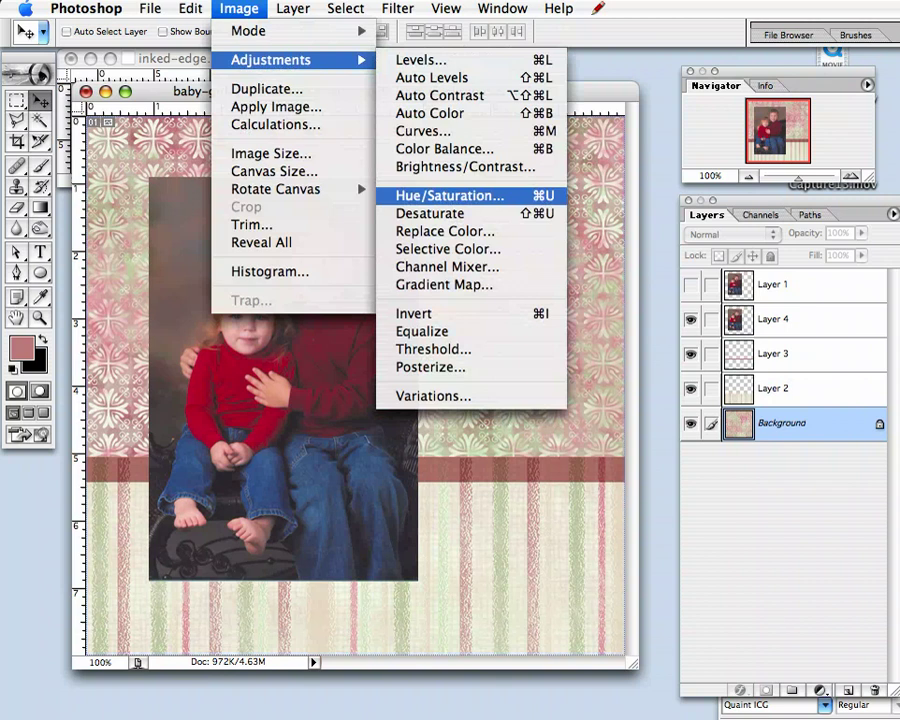
left_click(450, 196)
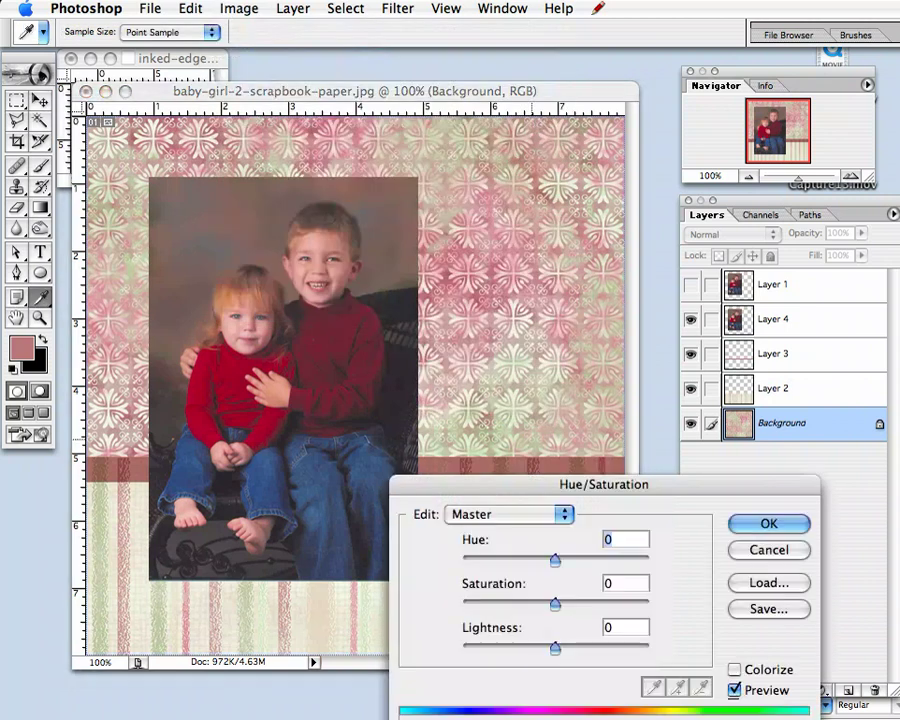
left_click_drag(604, 484, 592, 459)
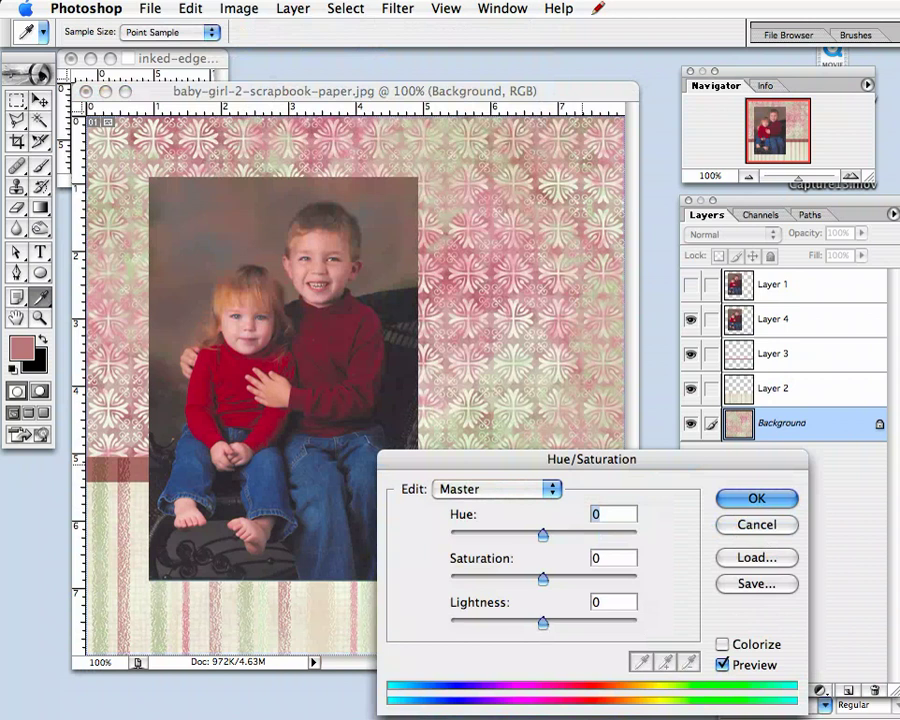
left_click(497, 489)
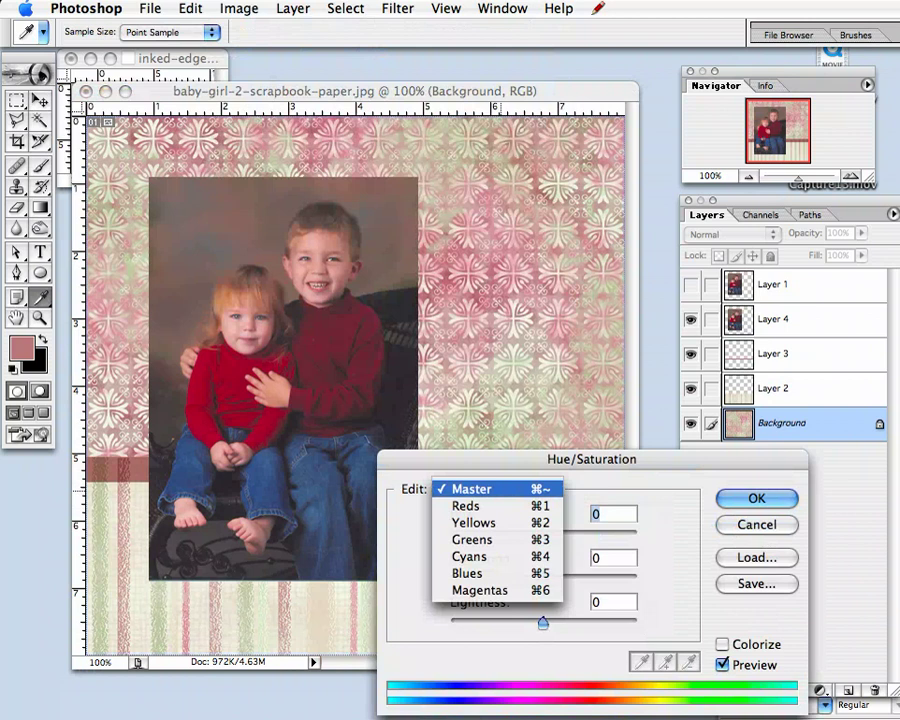
left_click(497, 489)
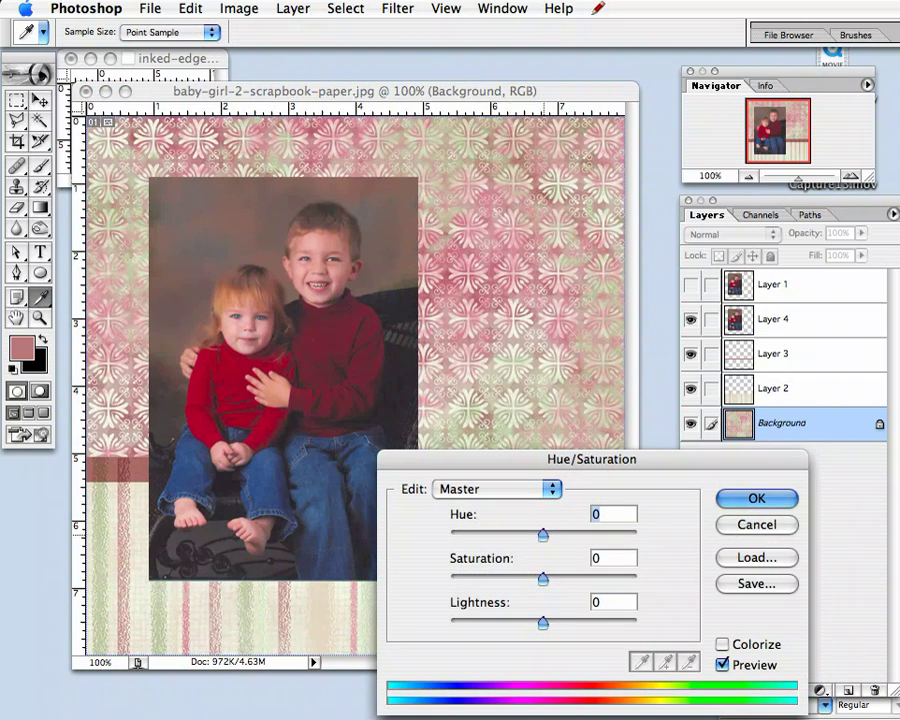
Try shifting the Background layer's hue up to +160.
key("Up")
key("Up")
left_click_drag(544, 535, 600, 535)
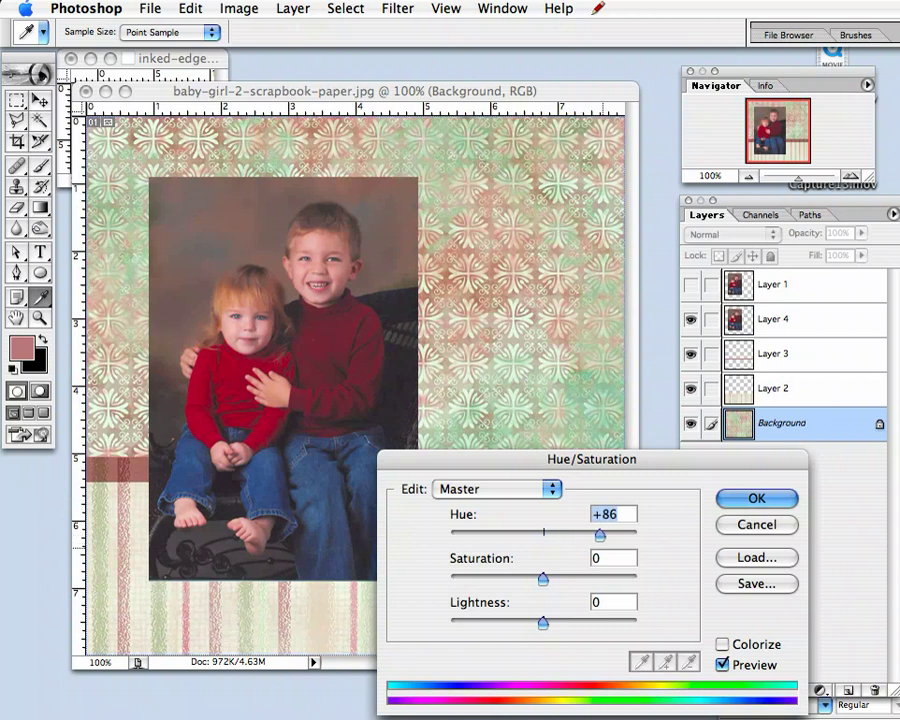
key("shift+Up")
key("shift+Up")
key("shift+Up")
key("shift+Up")
key("shift+Up")
key("shift+Up")
key("shift+Up")
key("Up")
key("Up")
key("Up")
key("Up")
left_click(625, 514)
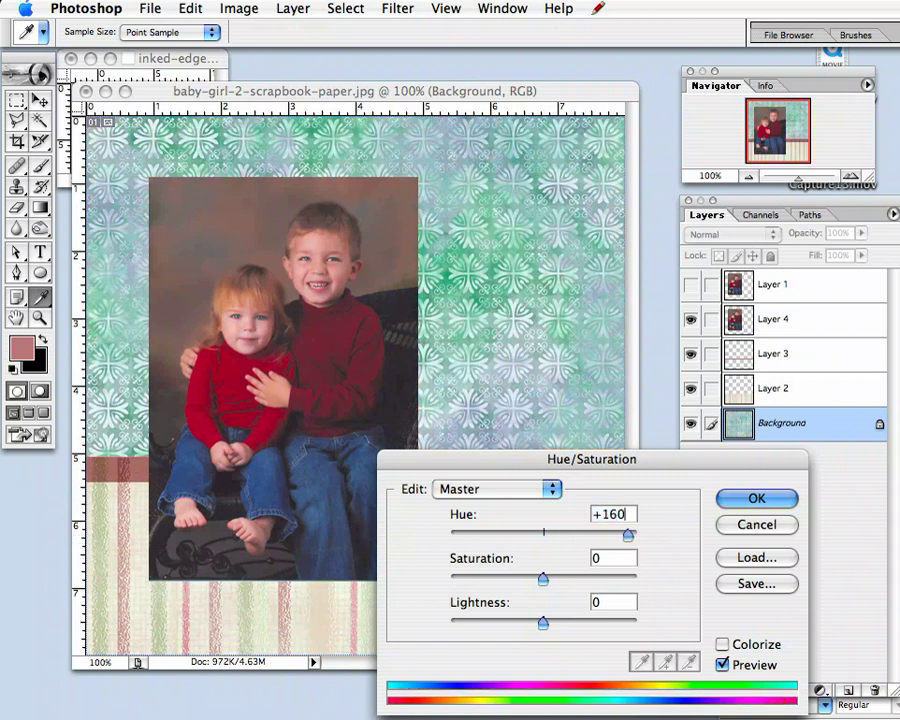
Lower the Background layer's trial hue to +14.
key("shift+Down")
key("shift+Down")
key("shift+Down")
key("shift+Down")
key("shift+Down")
key("shift+Down")
key("shift+Down")
key("shift+Down")
key("shift+Down")
key("shift+Down")
key("Down")
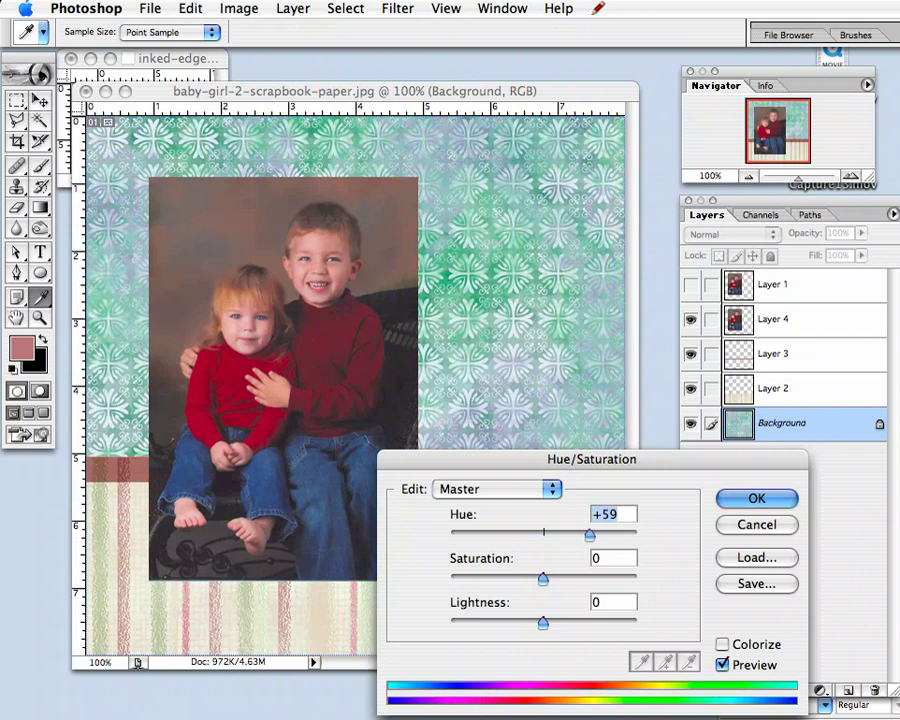
key("shift+Down")
key("shift+Down")
key("shift+Down")
key("shift+Down")
key("Down")
key("Down")
key("Down")
key("Down")
key("Down")
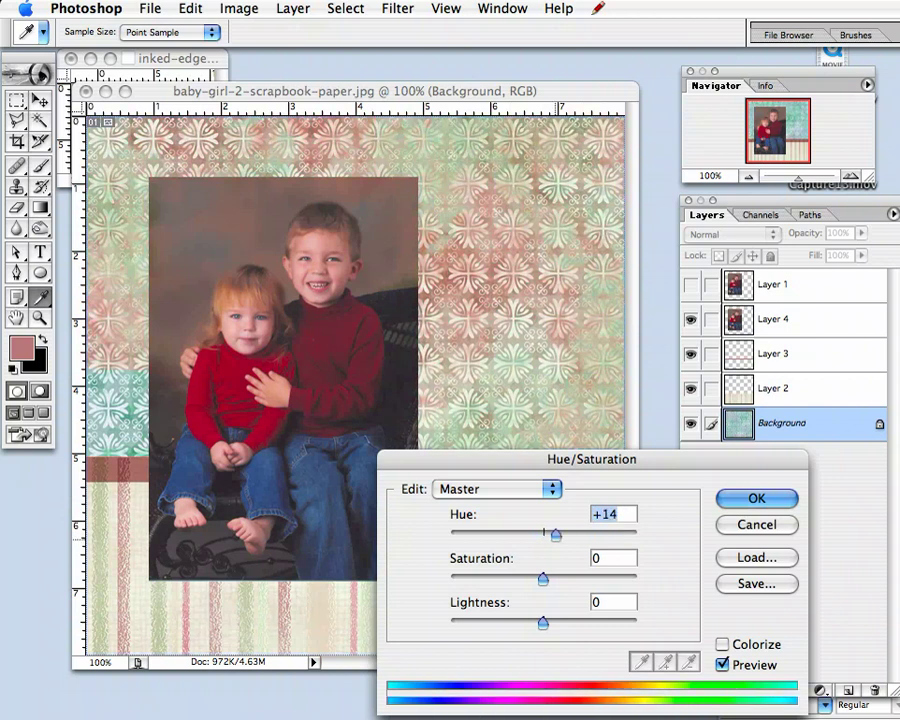
Try negative hue values on the Background layer, going from -49 down to about -128.
type("-49")
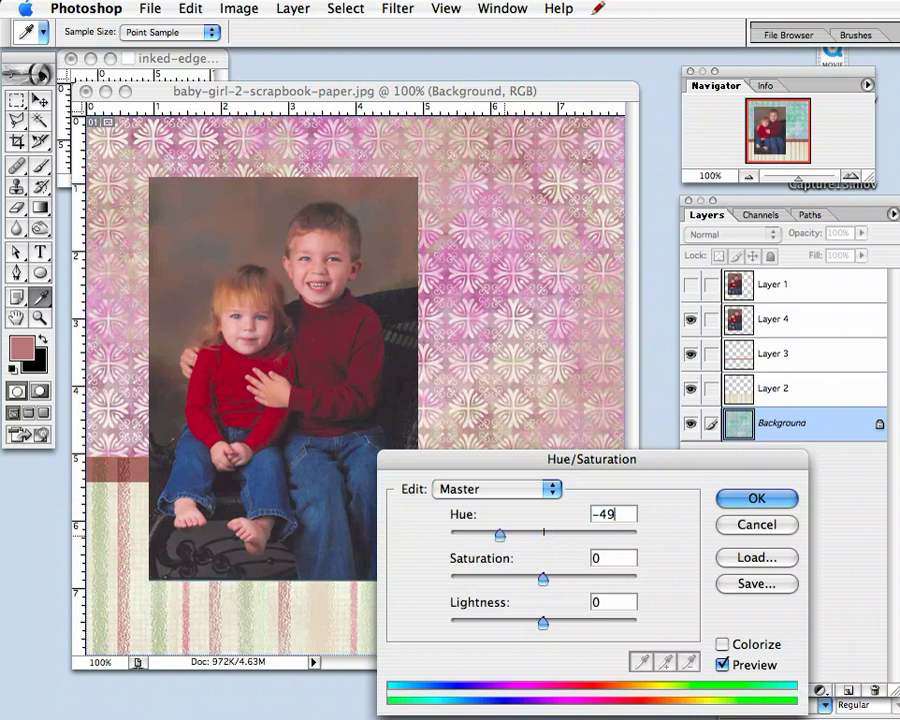
key("shift+Down")
key("shift+Down")
key("shift+Down")
key("shift+Down")
key("shift+Down")
key("shift+Down")
key("shift+Down")
key("shift+Down")
key("Down")
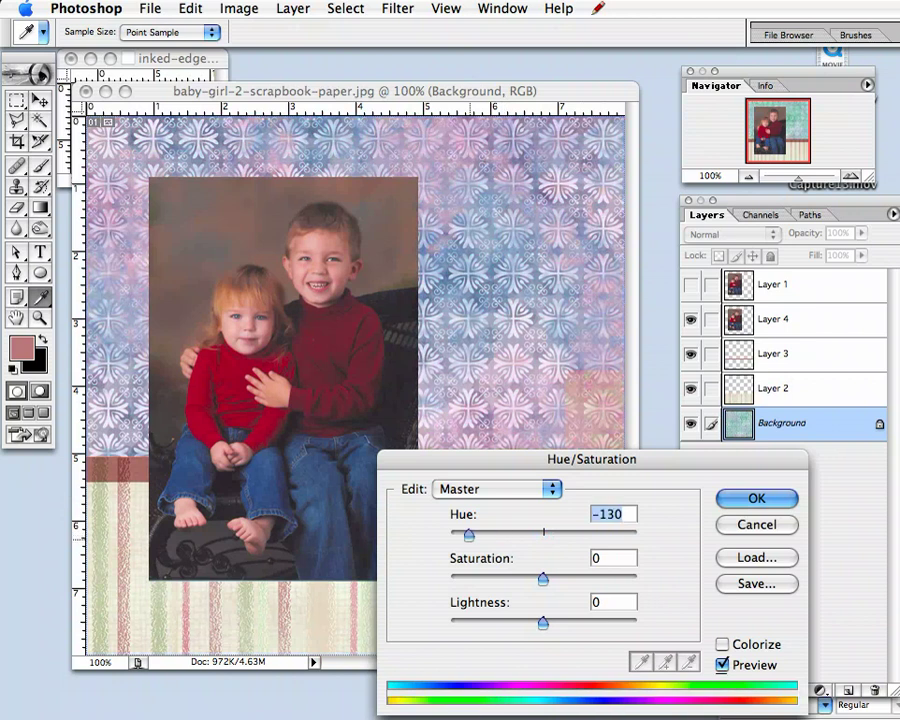
key("Up")
key("Up")
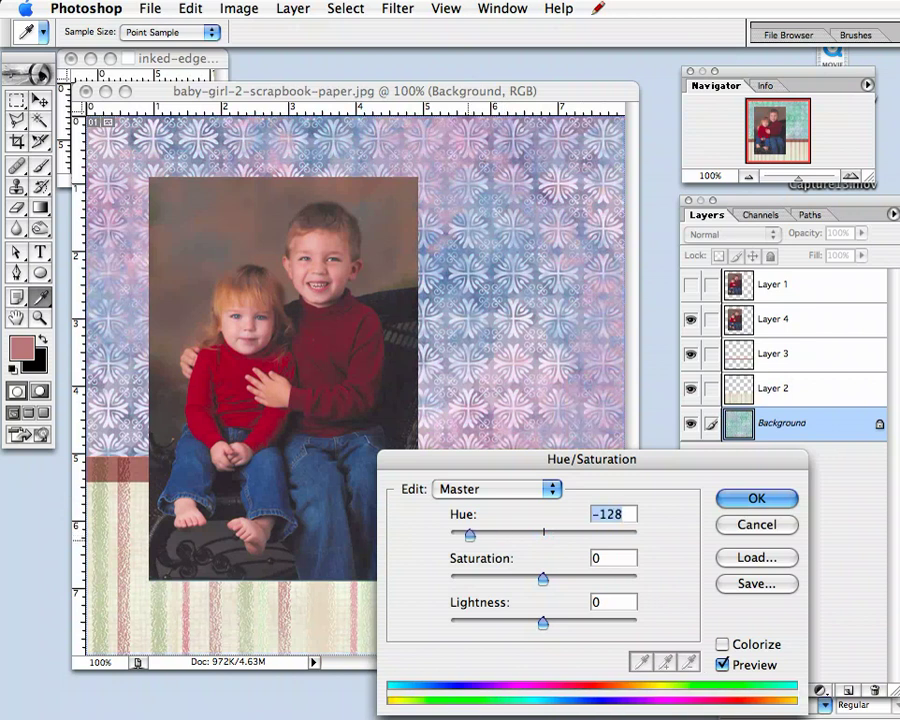
Bring the Background layer's hue back up to -13.
key("Down")
key("Down")
key("shift+Up")
key("shift+Up")
key("shift+Up")
key("shift+Up")
key("shift+Up")
key("shift+Up")
key("shift+Up")
key("Up")
key("Up")
key("Up")
key("Up")
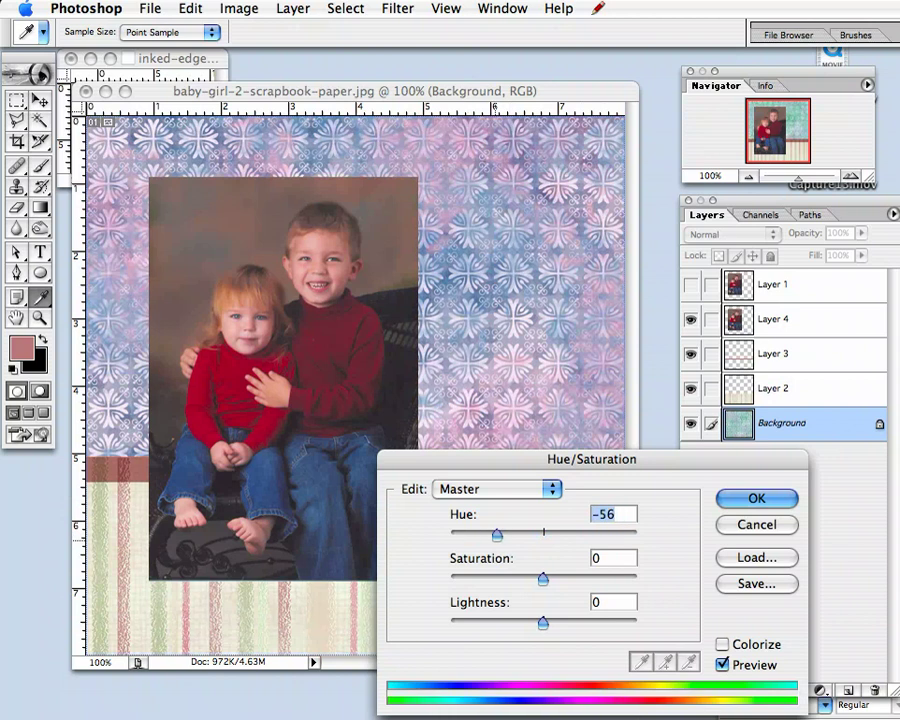
key("shift+Up")
key("shift+Up")
key("shift+Up")
key("shift+Up")
key("Up")
key("Up")
key("Up")
key("Up")
key("Up")
key("Up")
key("Up")
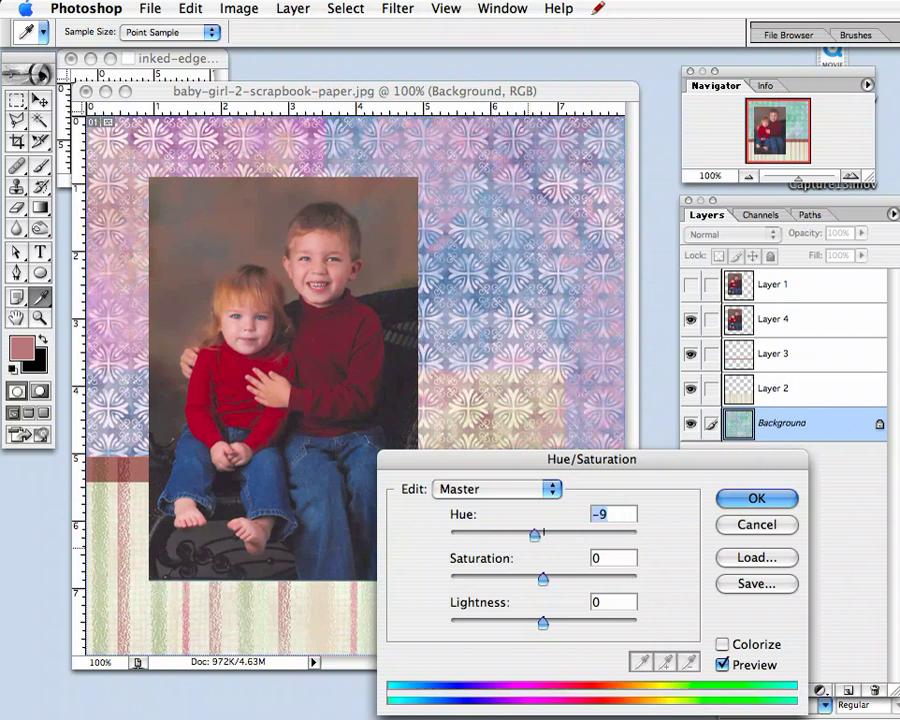
key("Up")
key("Down")
key("Down")
key("Down")
key("Down")
key("Down")
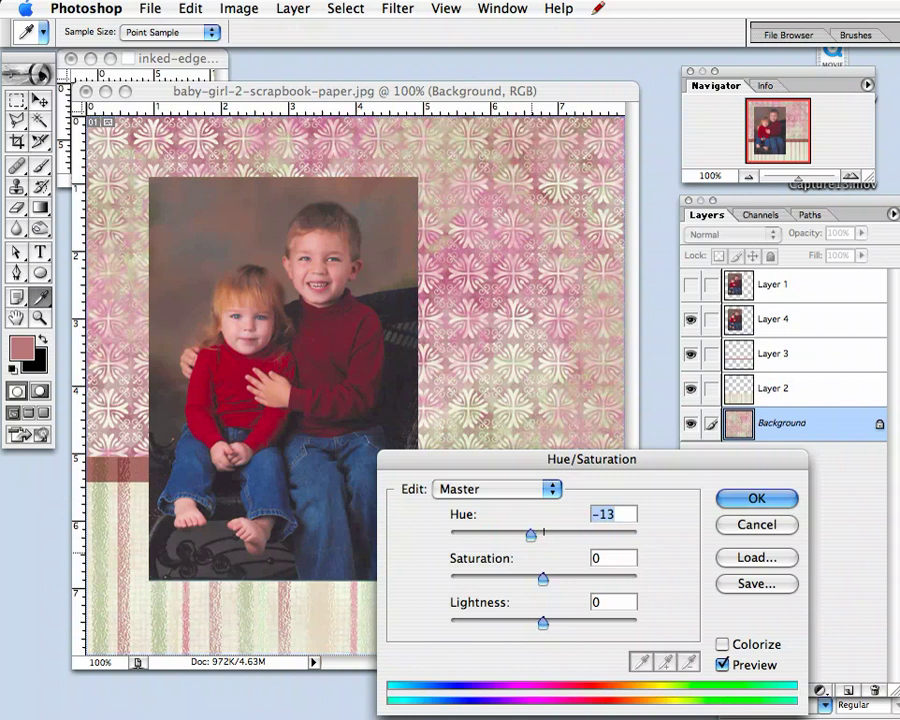
Set the Background layer's hue to +1.
left_click_drag(530, 535, 546, 535)
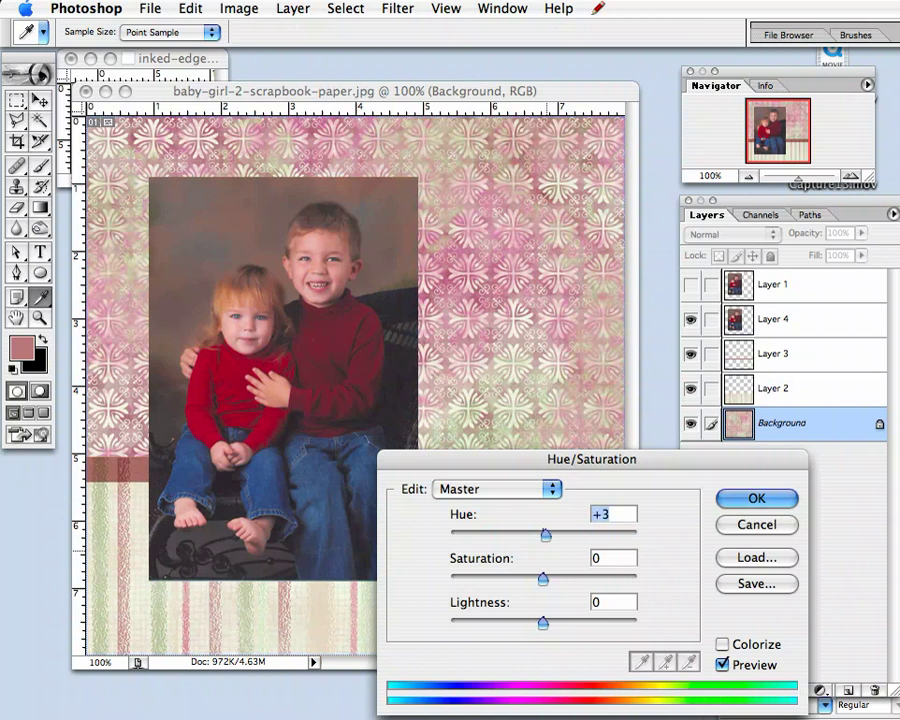
key("Down")
key("Down")
Try desaturating the Background layer down to a saturation of -87.
left_click_drag(543, 579, 510, 579)
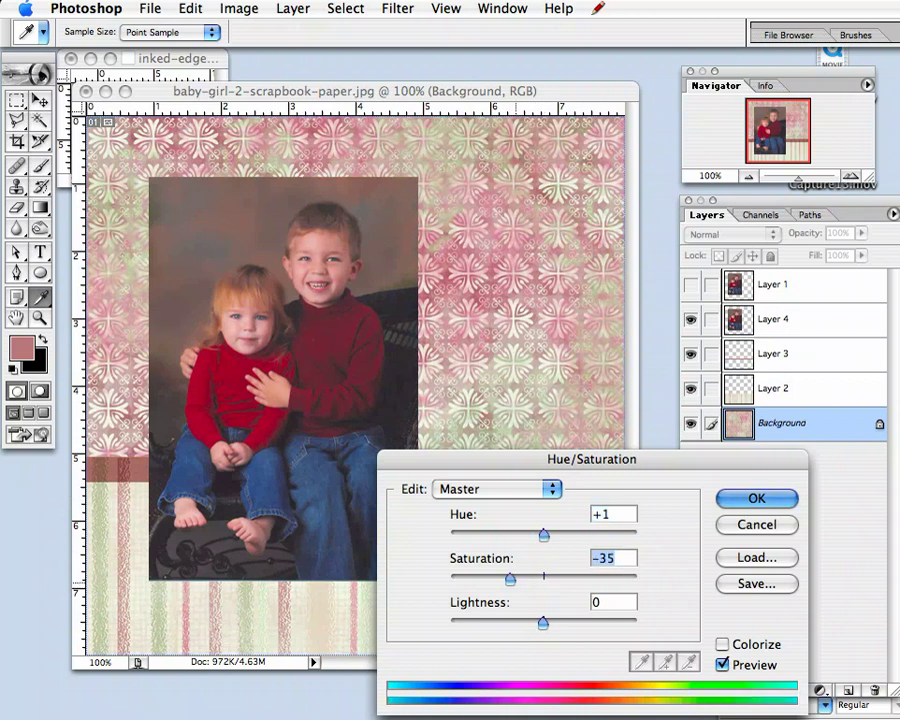
key("shift+Down")
key("shift+Down")
key("Down")
key("Down")
key("Down")
key("Down")
key("Down")
key("shift+Down")
key("Down")
key("Down")
key("Down")
key("Down")
key("Down")
key("Down")
key("Down")
key("Down")
key("Down")
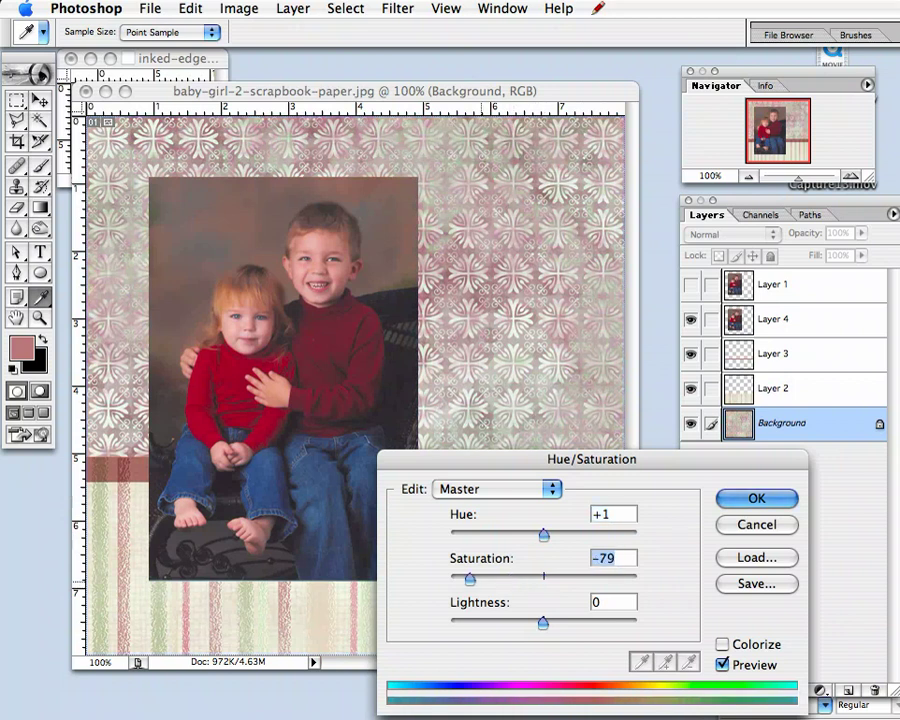
key("Down")
key("Down")
key("Down")
key("Down")
key("Down")
key("Down")
key("Down")
key("Down")
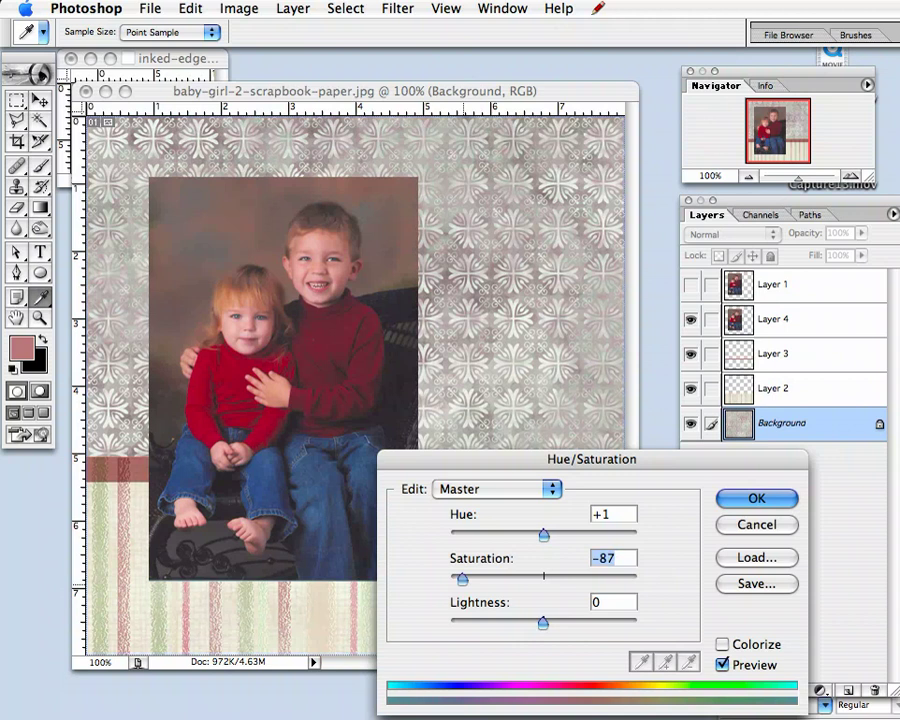
Try strongly boosting the Background layer's saturation to +83.
left_click_drag(462, 578, 569, 578)
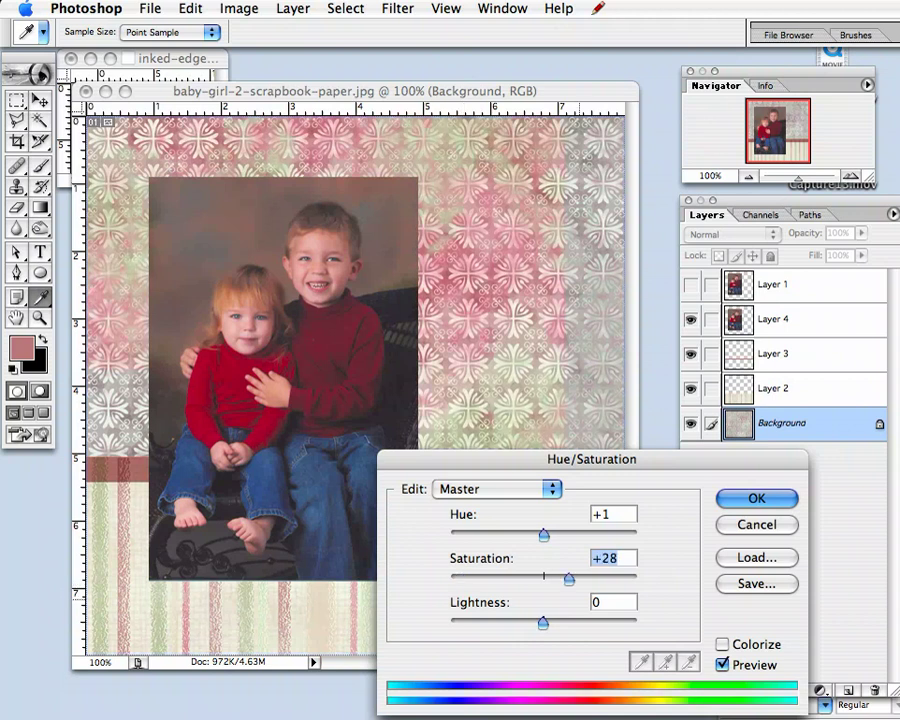
key("shift+Up")
key("shift+Up")
key("shift+Up")
key("shift+Up")
key("shift+Up")
key("Up")
key("Up")
key("Up")
key("Up")
key("Up")
key("Up")
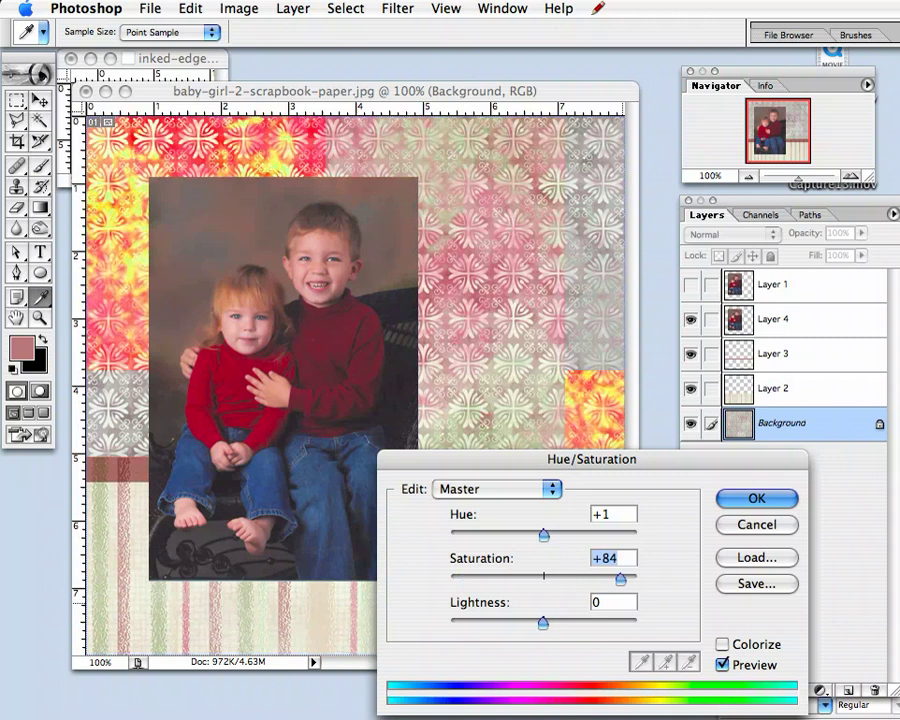
key("Up")
key("Down")
key("Down")
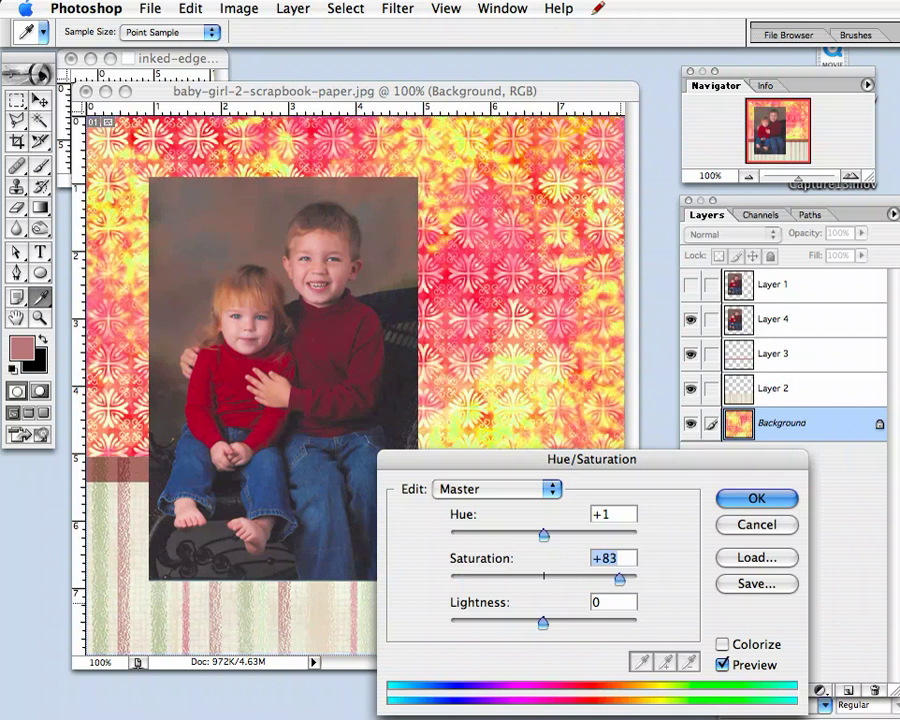
Set the Background layer's saturation to +31.
key("shift+Down")
key("shift+Down")
key("shift+Down")
key("shift+Down")
key("Down")
key("Down")
key("Down")
key("Down")
key("Down")
key("Down")
key("Down")
key("Down")
key("Down")
key("Down")
key("Down")
key("Down")
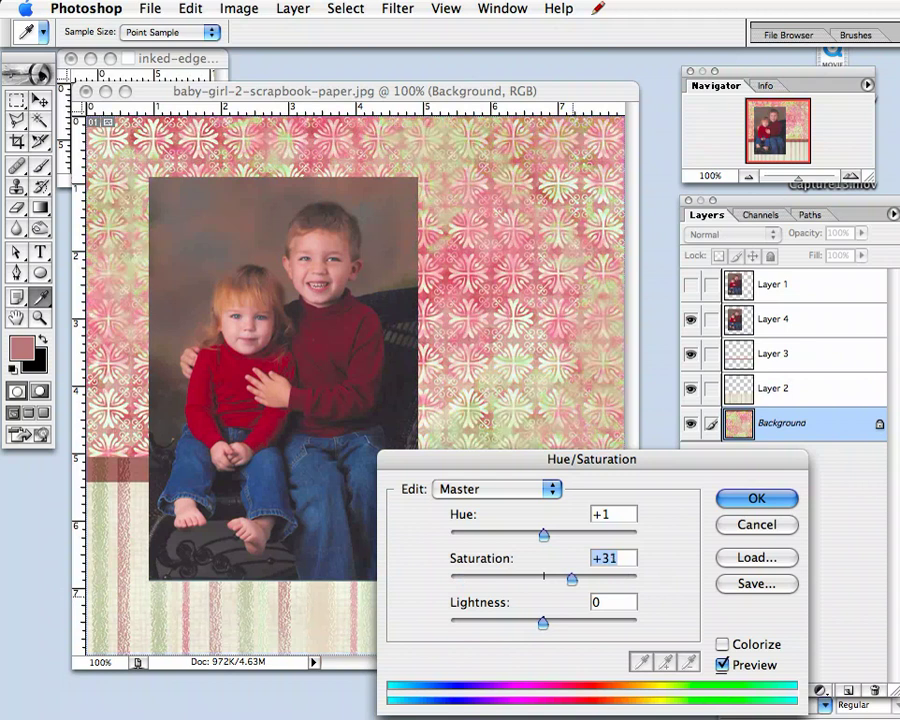
Try muting the Background layer's colours with a saturation of -33.
key("shift+Down")
key("shift+Down")
key("shift+Down")
key("shift+Down")
key("shift+Down")
key("shift+Down")
key("Down")
key("Down")
key("Down")
key("Down")
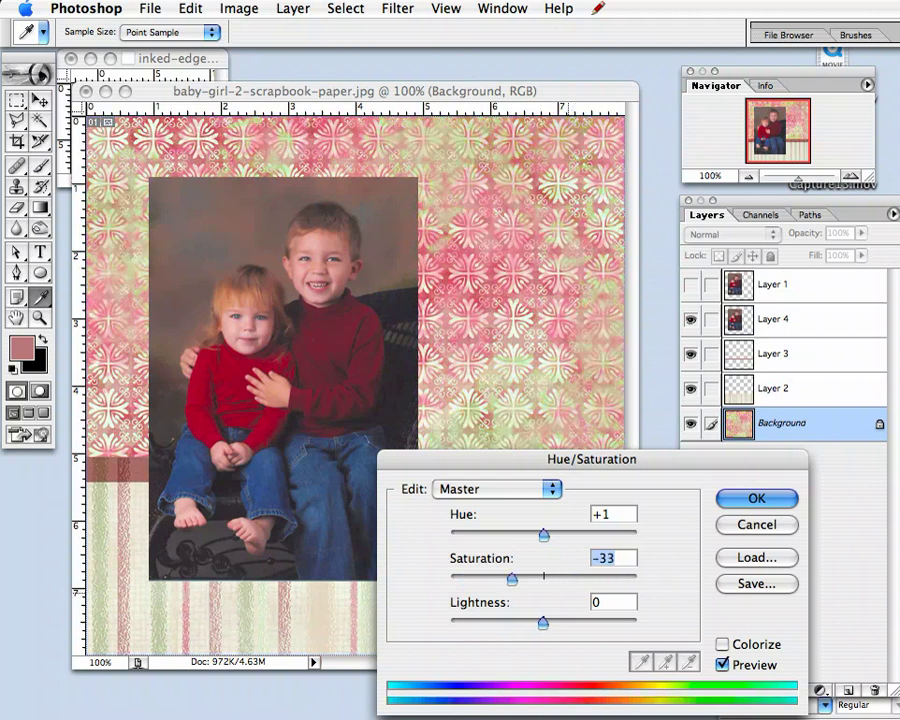
Raise the Background layer's saturation to +31 again.
key("shift+Up")
key("shift+Up")
key("shift+Up")
key("shift+Up")
key("shift+Up")
key("shift+Up")
key("Up")
key("Up")
key("Up")
key("Up")
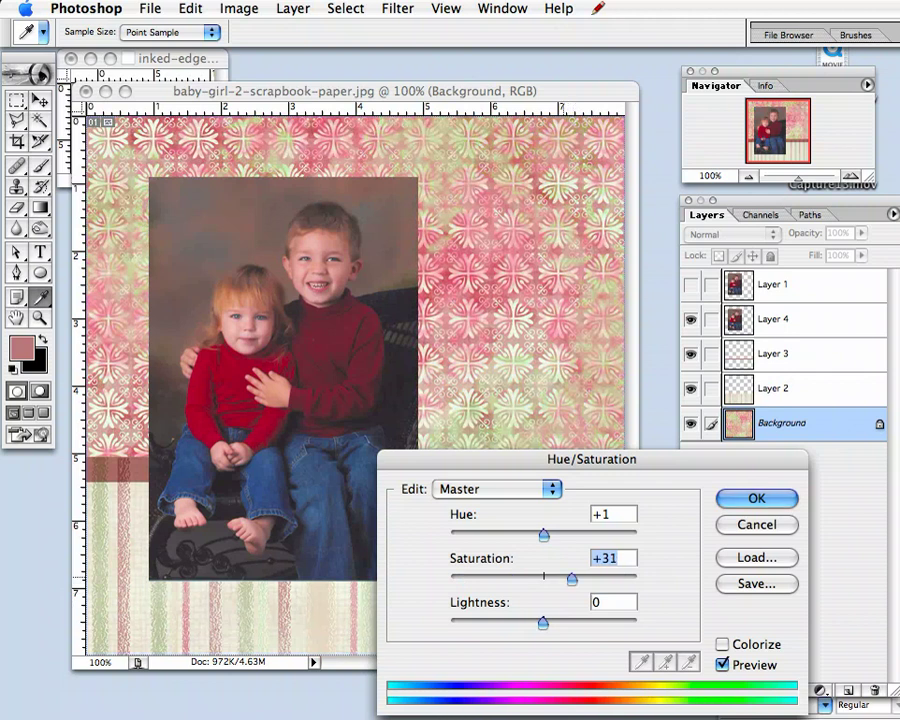
Set the Background layer's overall saturation to +1.
key("shift+Down")
key("shift+Down")
key("Down")
key("Down")
key("Down")
key("Down")
key("Down")
key("Down")
key("Down")
key("Down")
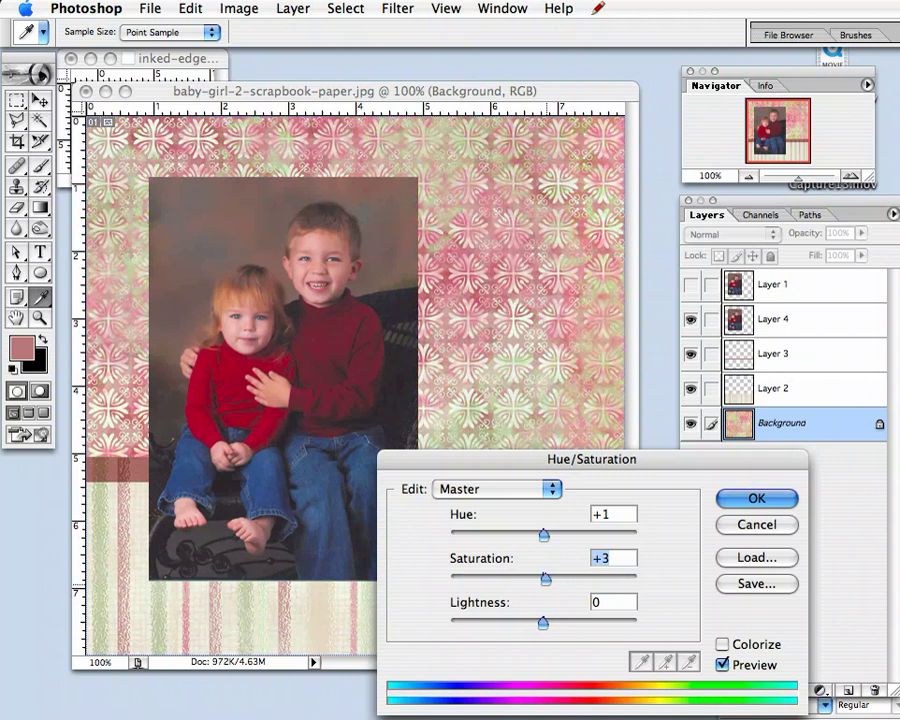
key("Down")
key("Down")
Try darkening the Background layer to a lightness of -69.
left_click_drag(543, 622, 500, 622)
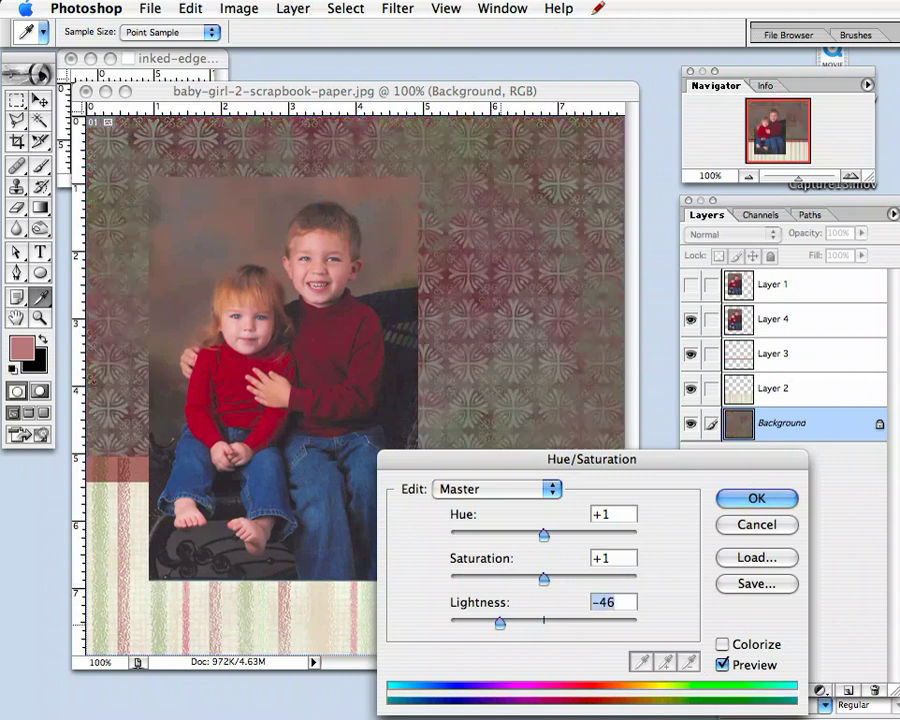
key("shift+Down")
key("shift+Down")
key("Down")
key("Down")
key("Down")
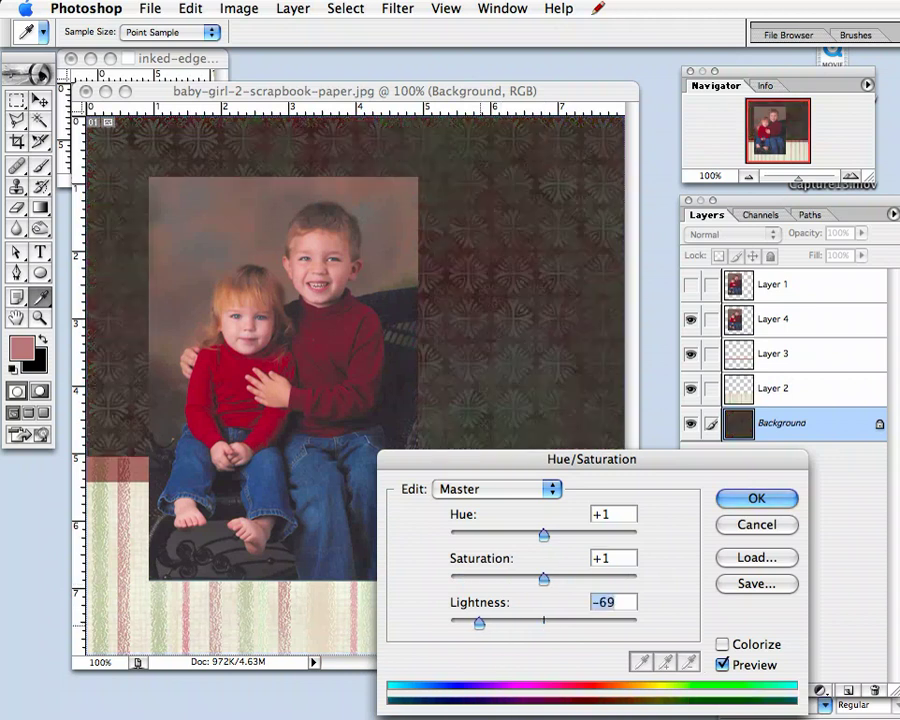
Try lightening the Background layer, first to a lightness of +79 and then +34.
left_click_drag(479, 622, 616, 622)
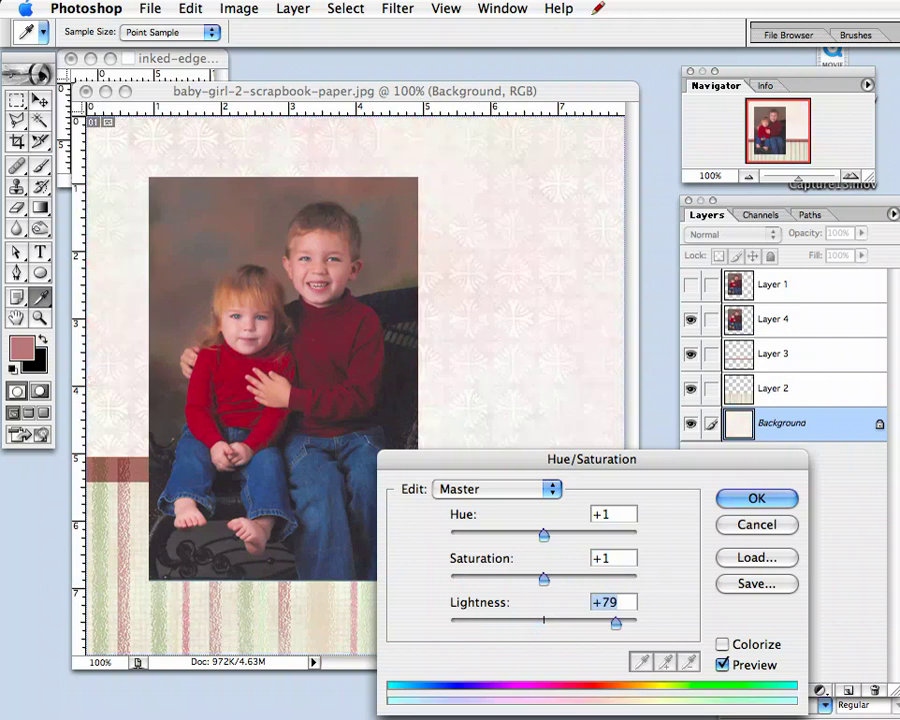
key("shift+Down")
key("shift+Down")
key("shift+Down")
key("shift+Down")
key("Down")
key("Down")
key("Down")
key("Down")
key("Down")
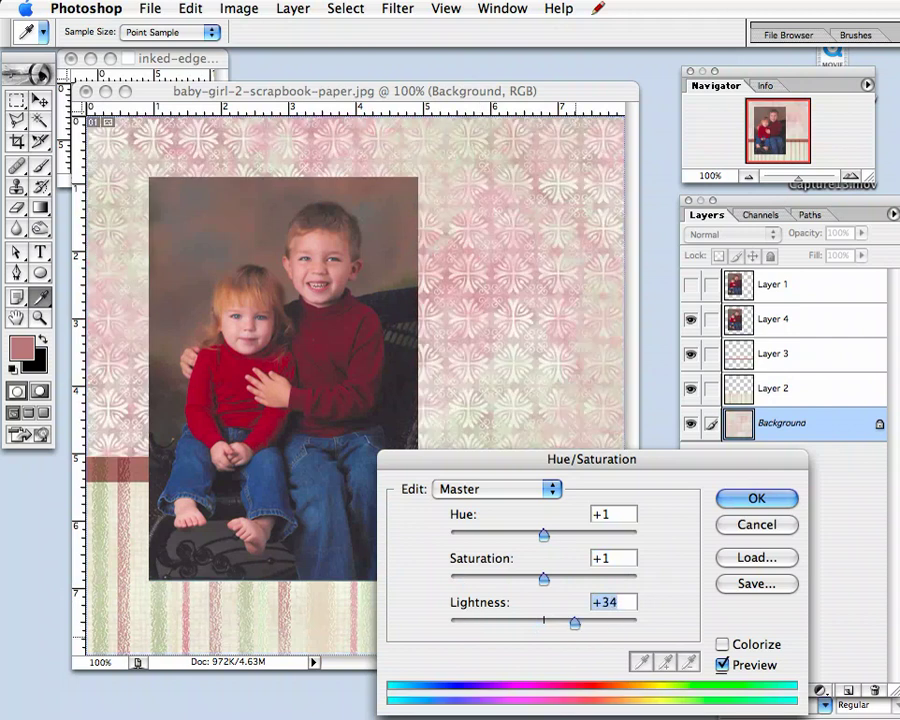
Set the Background layer's overall lightness to +1.
key("shift+Down")
key("shift+Down")
key("shift+Down")
key("shift+Down")
key("Up")
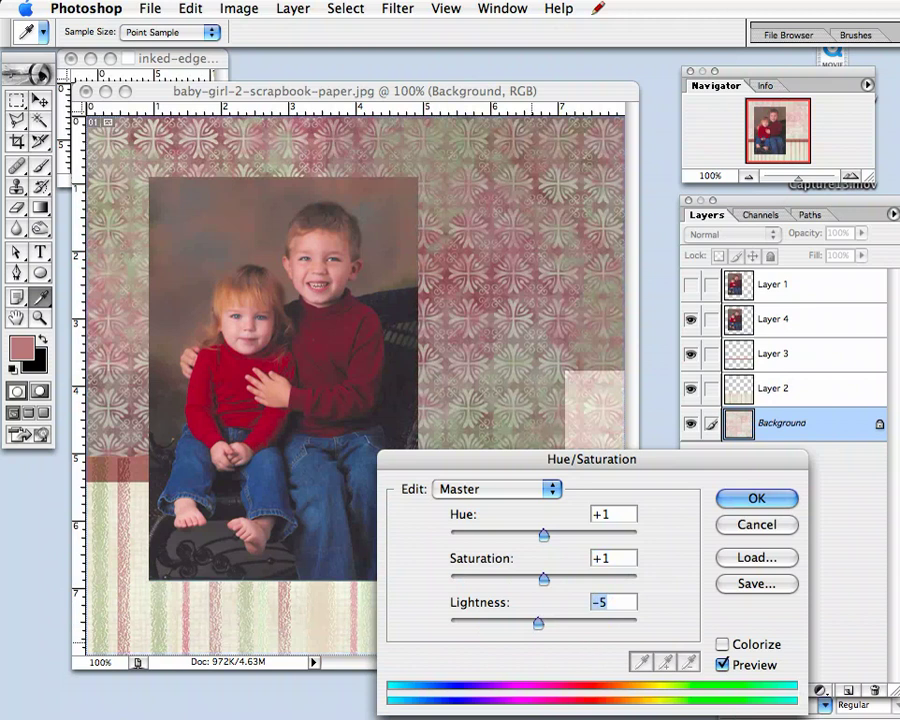
type("+1")
key("super+a")
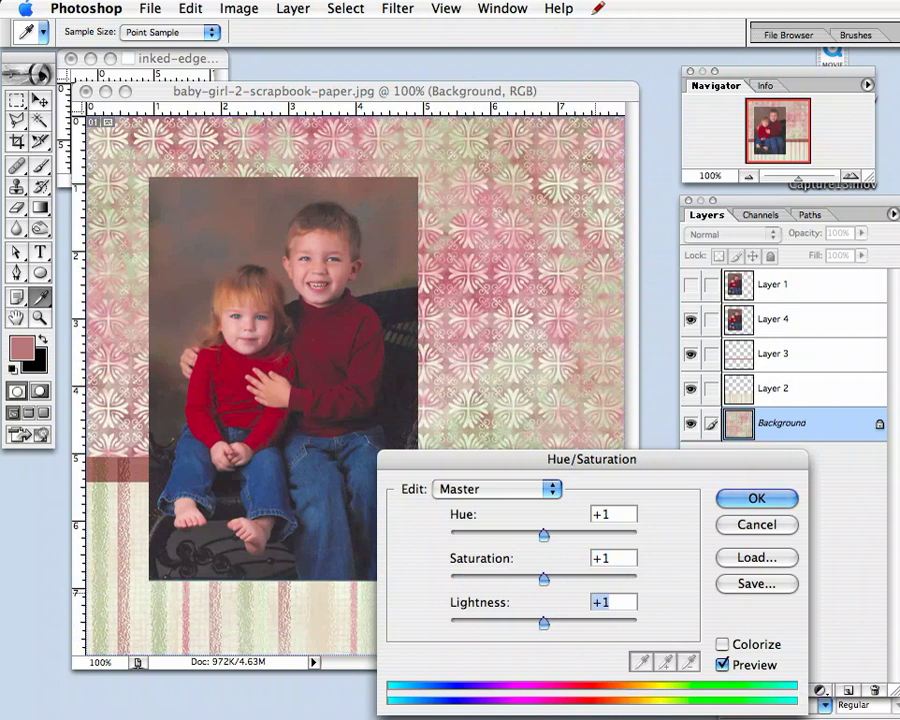
Try the Colorize option on the Background layer's pattern.
left_click(722, 644)
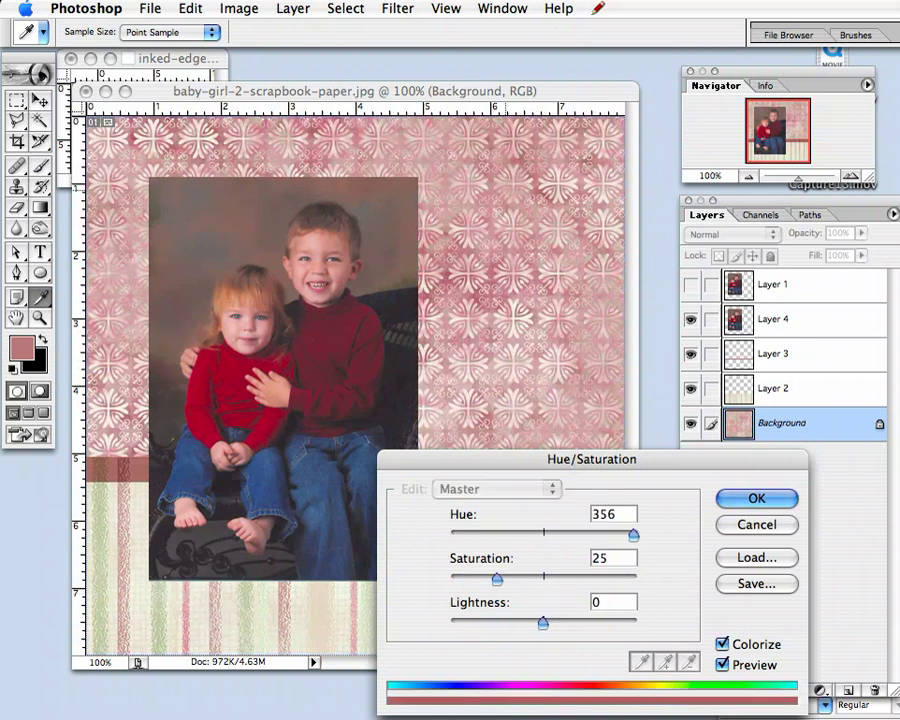
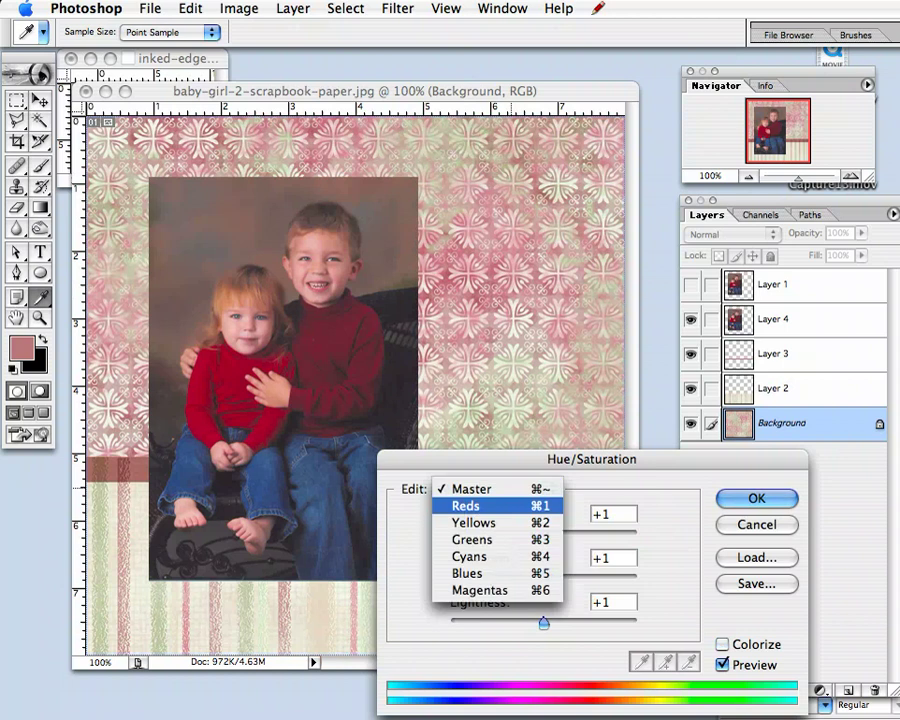
Limit the Background layer's adjustment to the Reds, try hues of +16 and +63, and set the hue to +32.
left_click(480, 506)
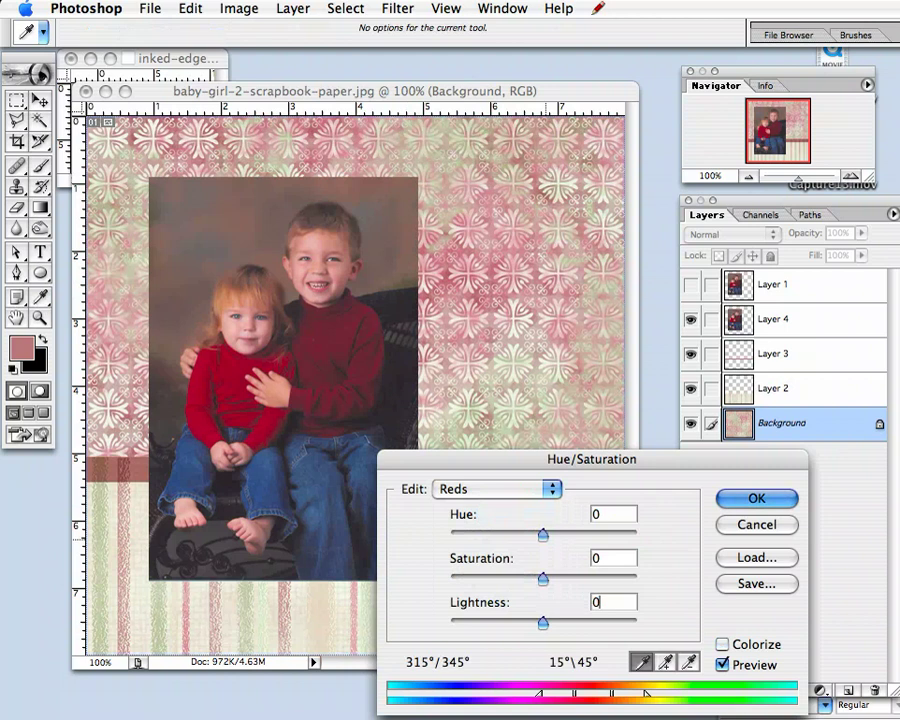
left_click_drag(543, 535, 558, 535)
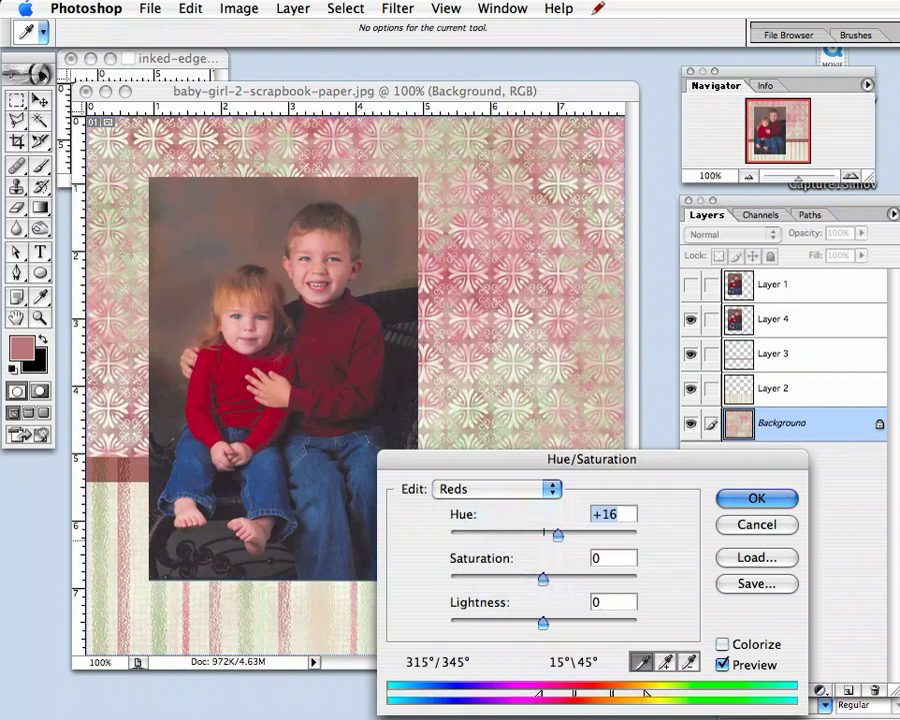
left_click_drag(558, 535, 591, 535)
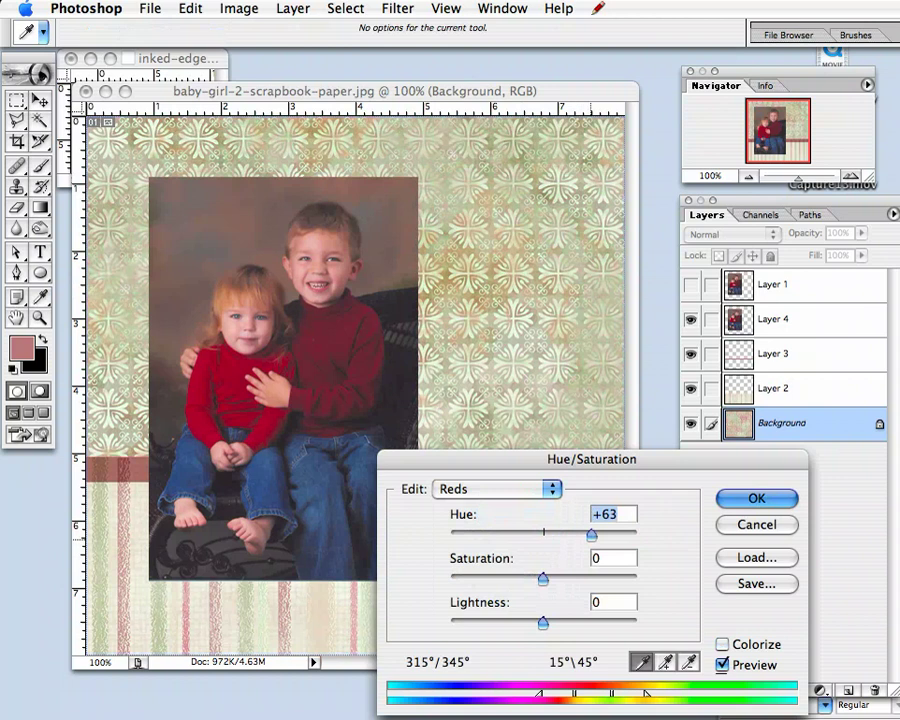
left_click_drag(591, 535, 572, 535)
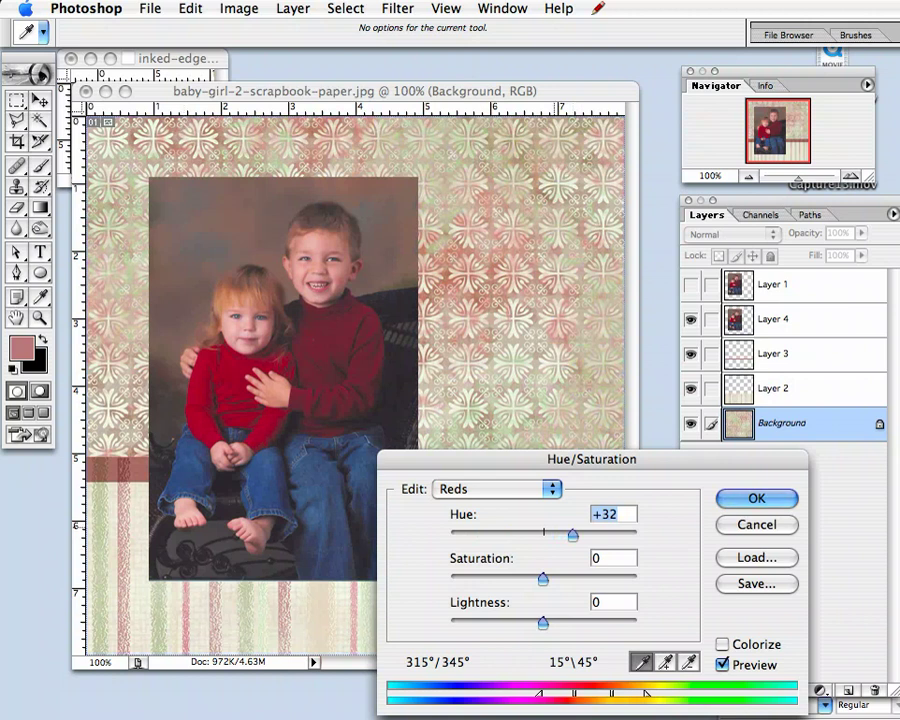
Set the saturation of the Background layer's Reds to -32.
left_click_drag(543, 579, 515, 579)
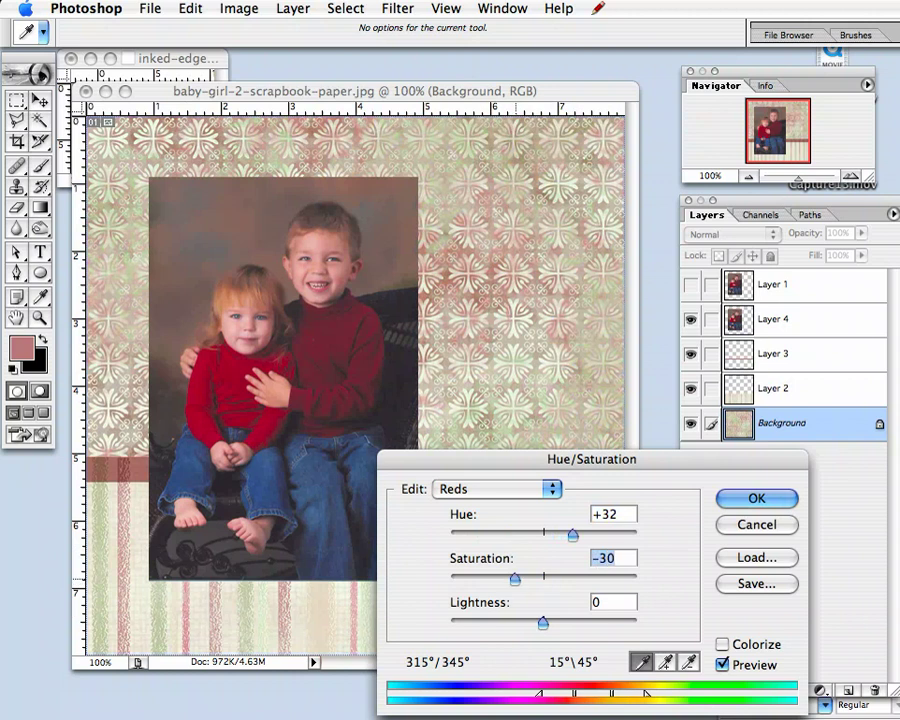
key("Down")
key("Down")
Set the lightness of the Background layer's Reds to -16 and apply the Hue/Saturation adjustment.
key("Tab")
key("shift+Down")
key("shift+Down")
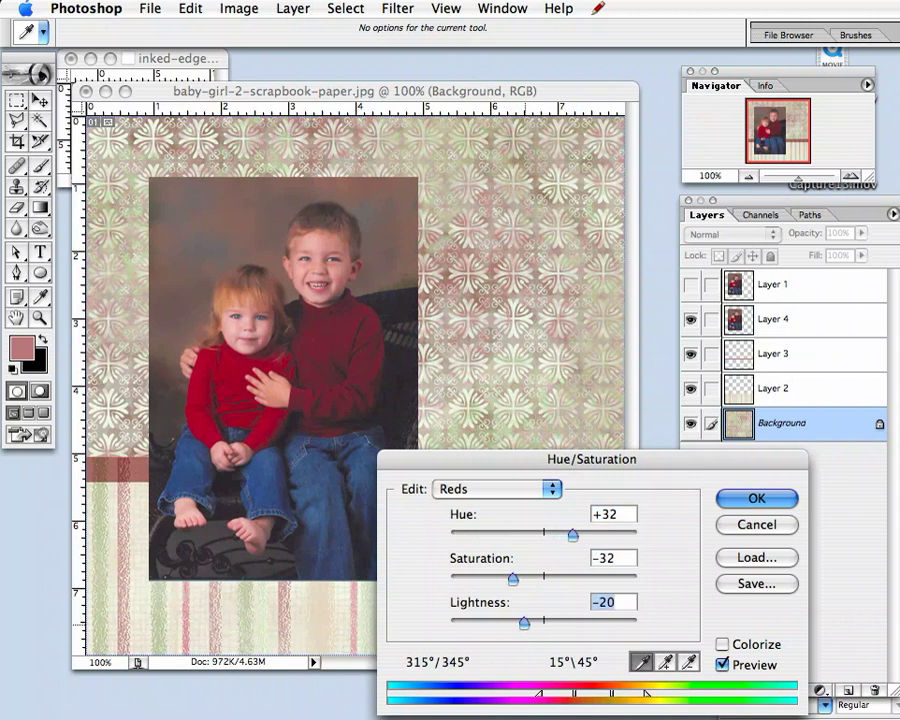
key("Down")
key("Down")
key("Down")
key("Down")
key("Down")
key("Up")
key("Up")
key("Up")
key("Up")
key("Up")
key("Up")
key("Up")
key("Up")
key("Up")
key("Up")
key("Up")
key("Up")
key("Up")
key("Down")
key("Down")
key("Down")
key("Down")
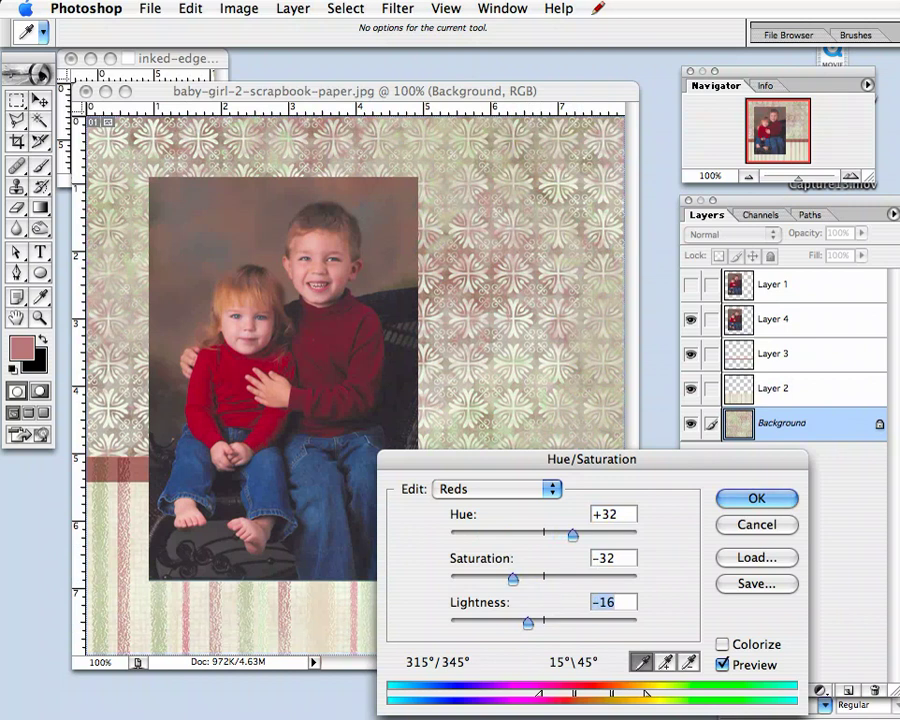
key("Return")
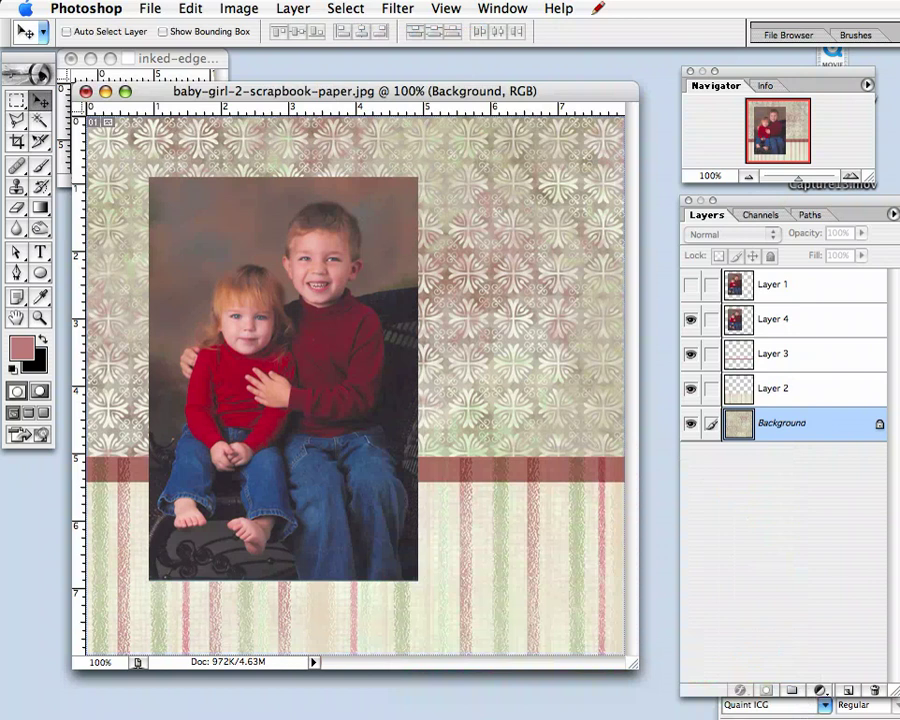
Start a Hue/Saturation adjustment on the striped paper of Layer 2 and set its Reds to a hue of +32.
left_click(777, 388)
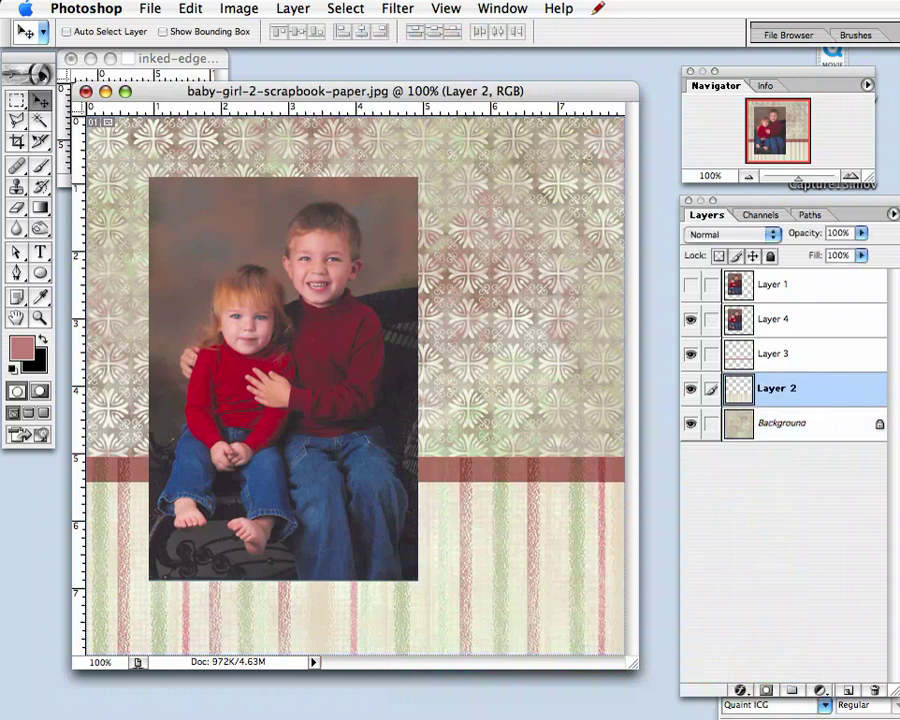
left_click(239, 8)
mouse_move(270, 60)
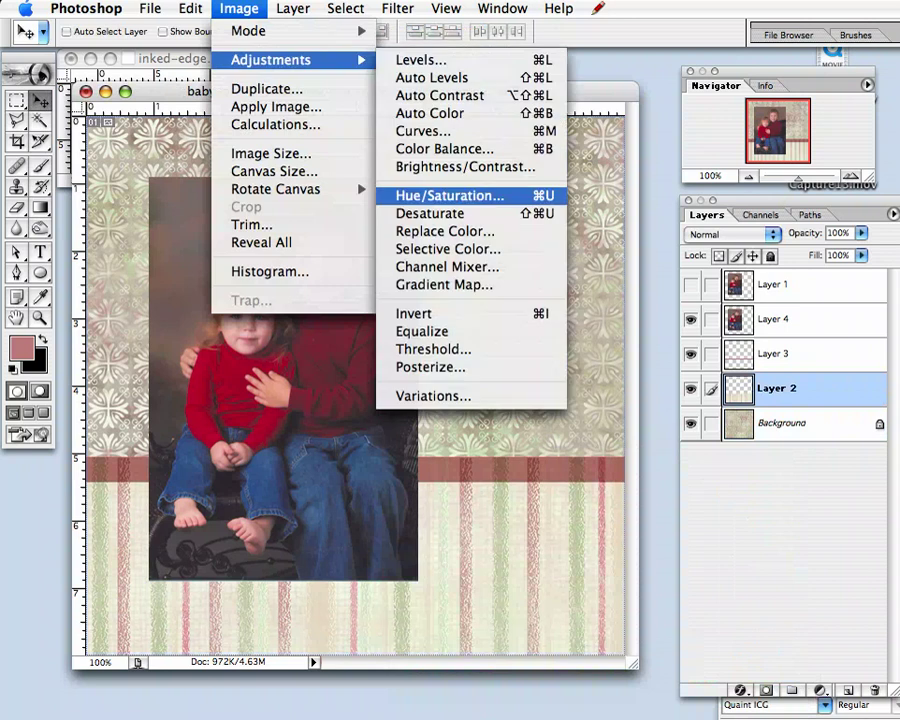
left_click(450, 195)
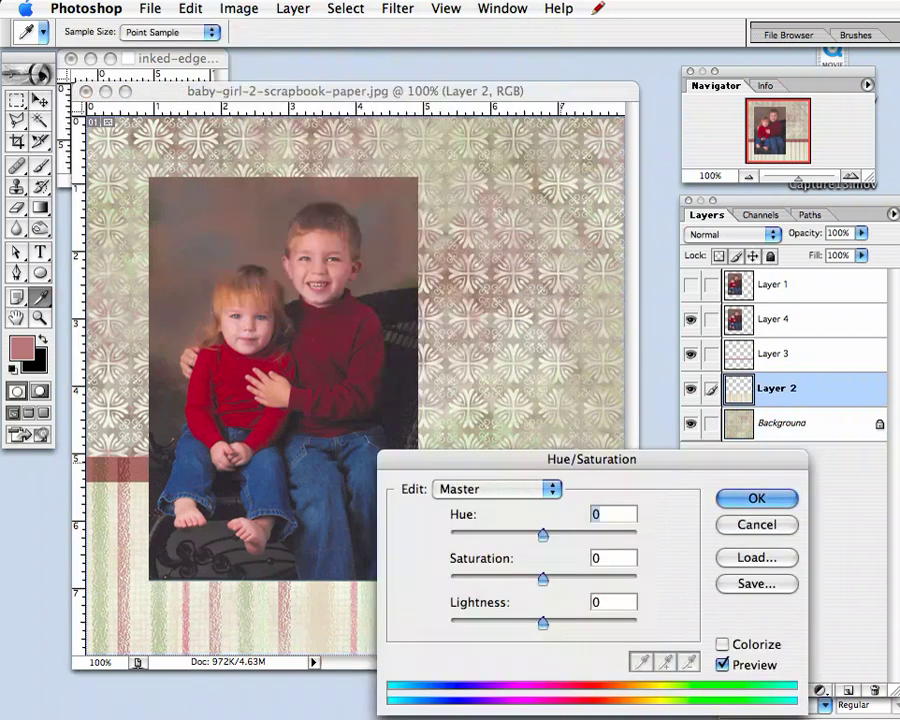
left_click(497, 489)
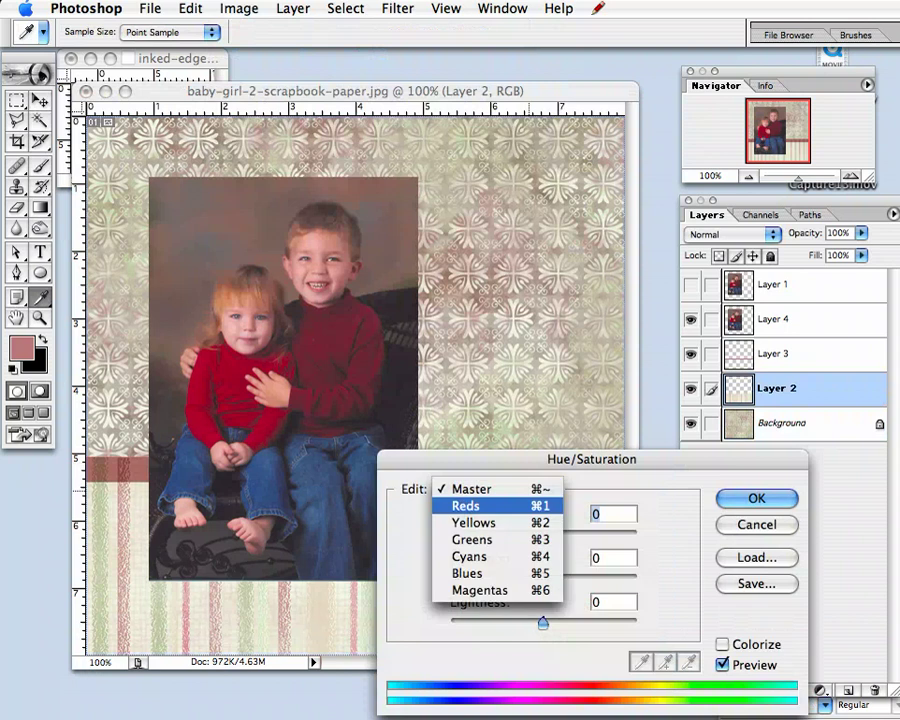
left_click(466, 506)
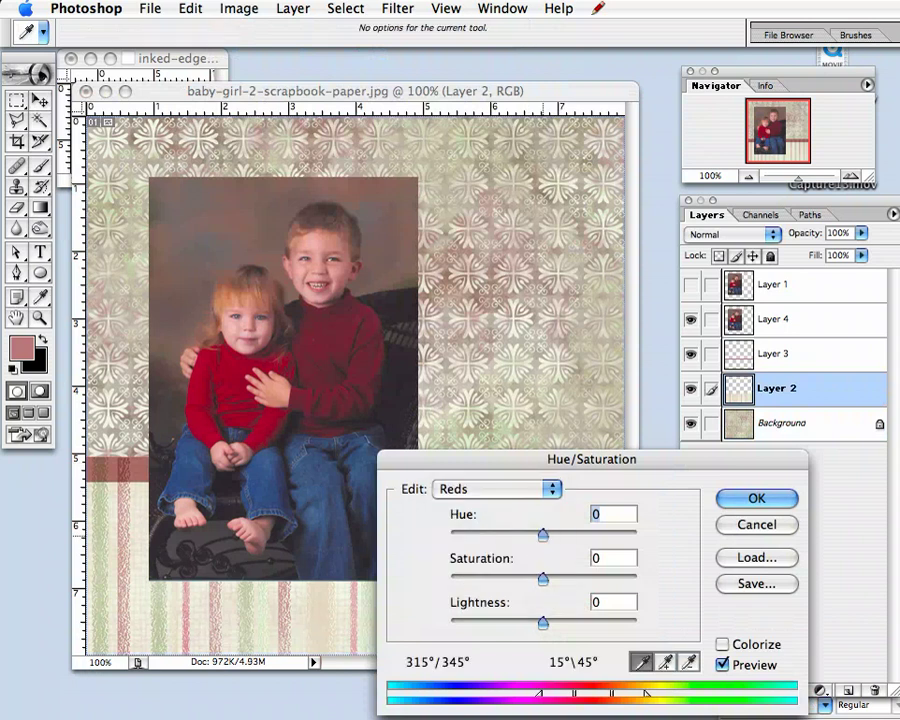
left_click_drag(543, 535, 572, 535)
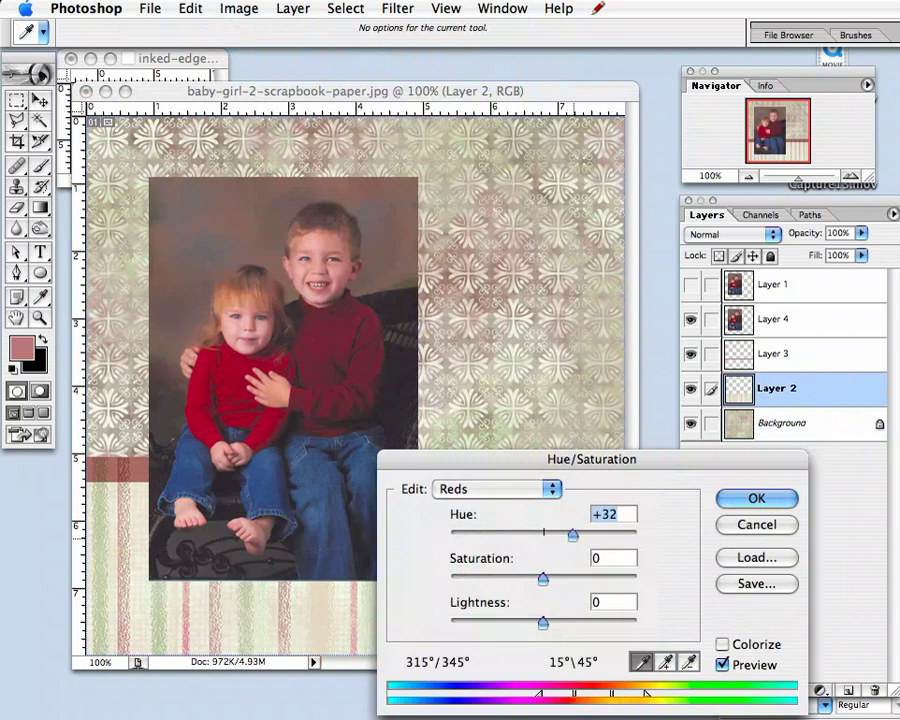
Set the Reds of Layer 2 to saturation -32 and lightness -16 and apply the adjustment.
left_click_drag(543, 579, 513, 579)
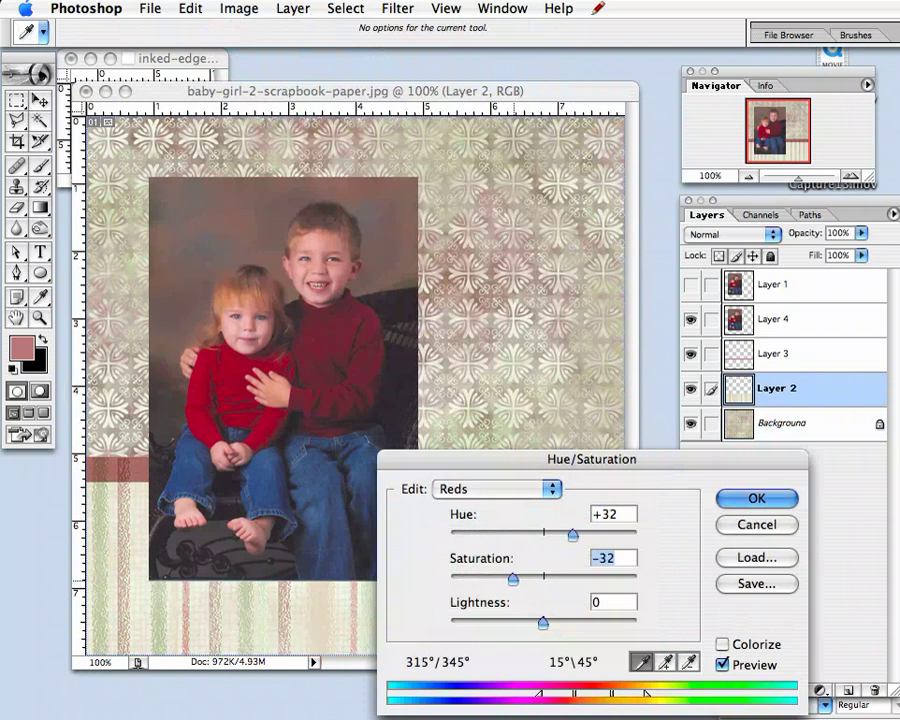
left_click_drag(543, 622, 528, 622)
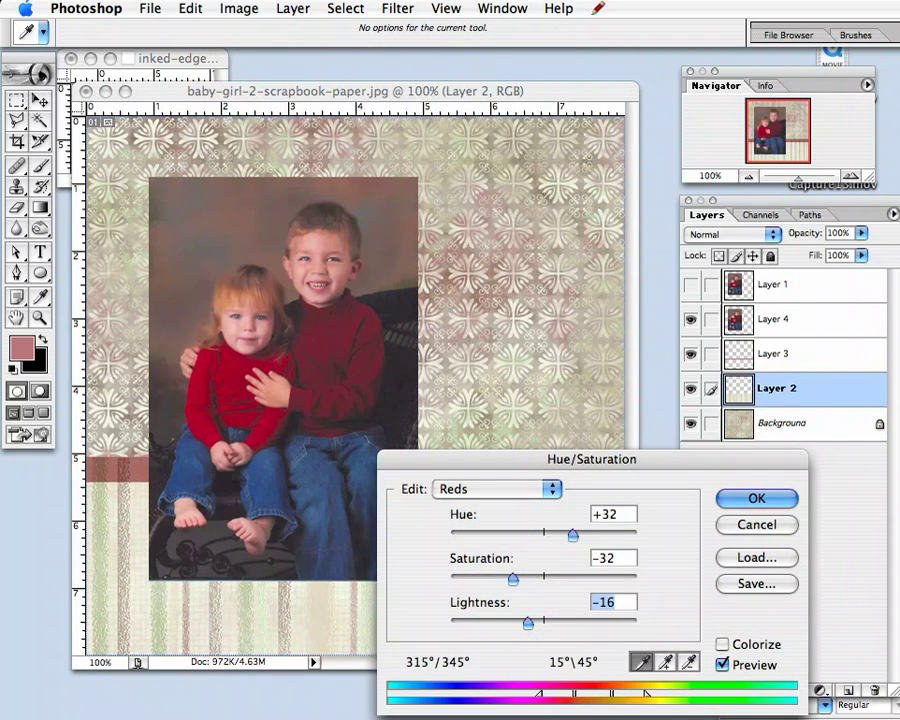
key("Return")
Set the blending mode of Layer 3, which holds the horizontal red band, to Normal.
key("v")
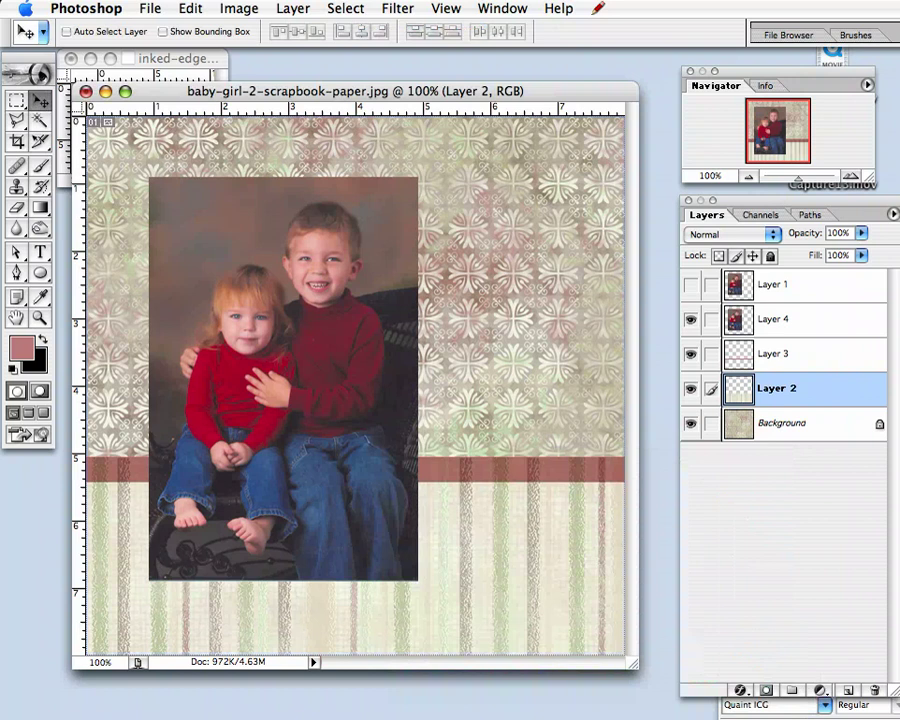
left_click(800, 353)
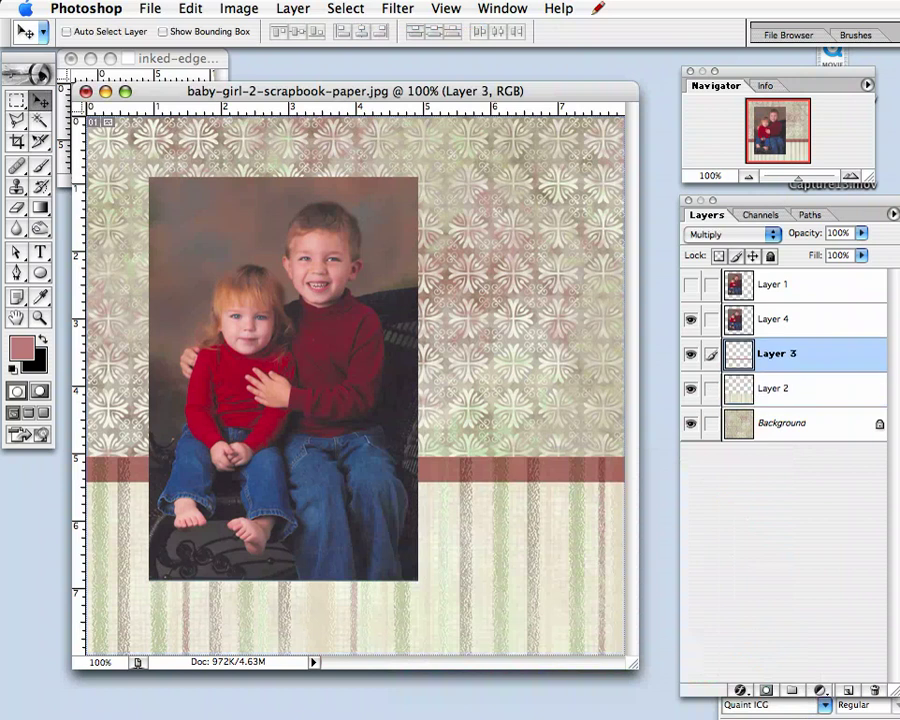
key("alt+shift+n")
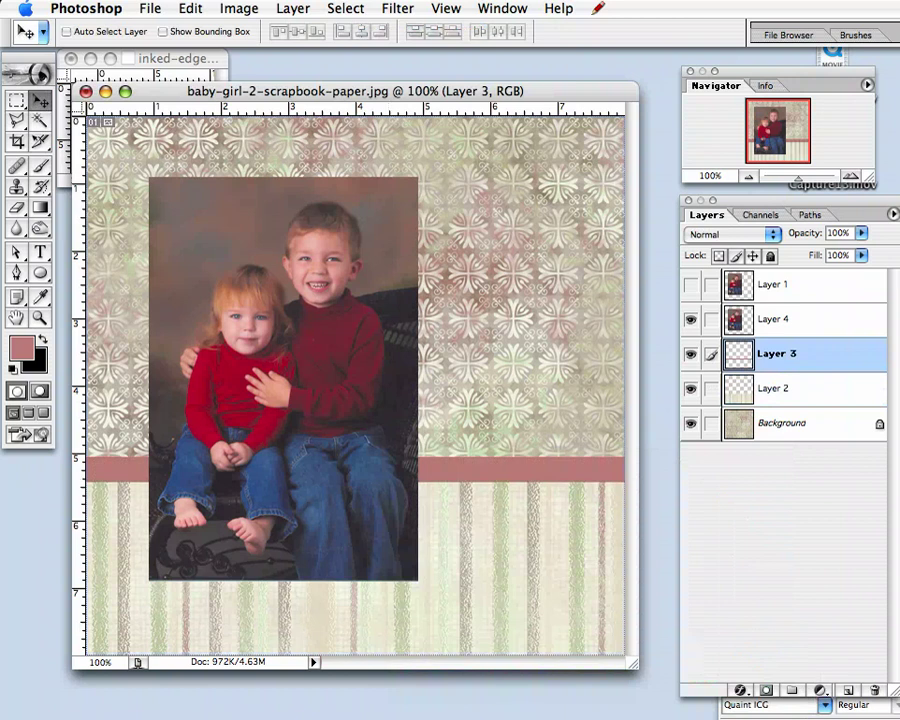
Sample the dark red of the boy's sweater, lock Layer 3's transparent pixels and fill its band with that colour.
key("i")
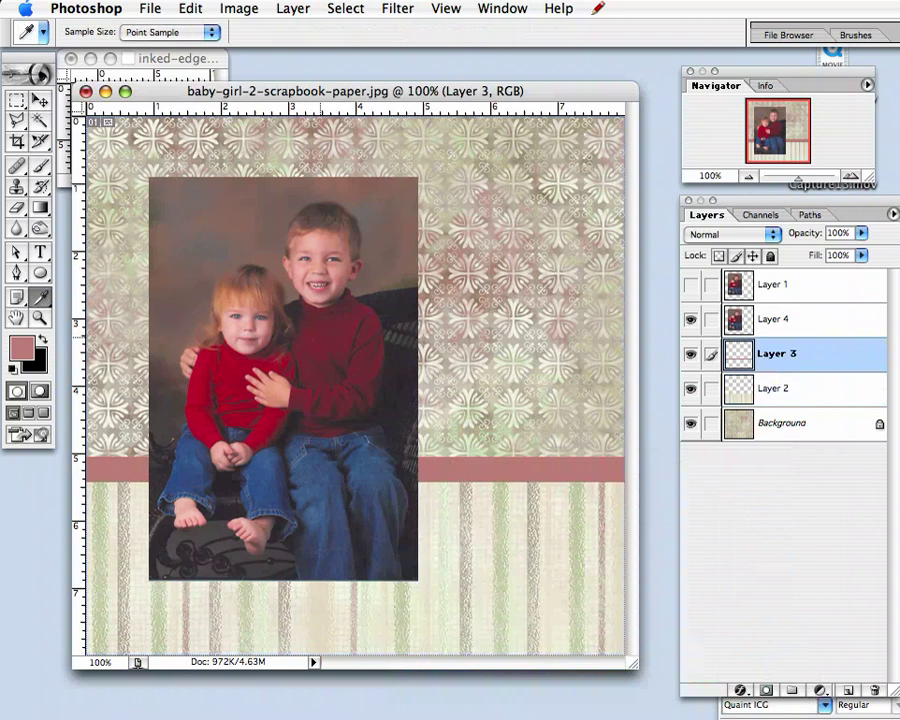
left_click(335, 357)
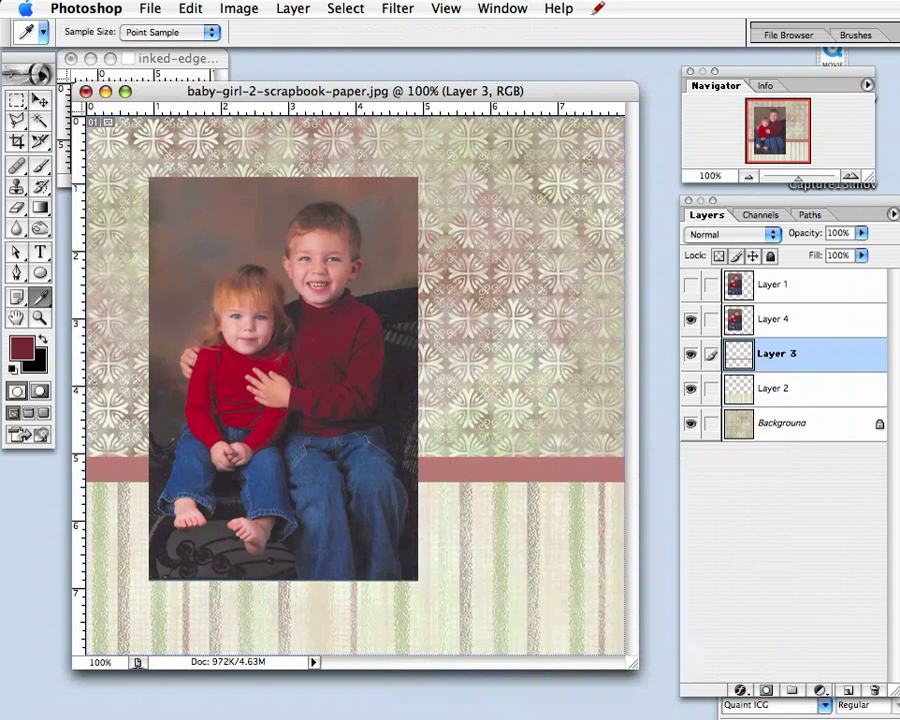
key("slash")
key("alt+BackSpace")
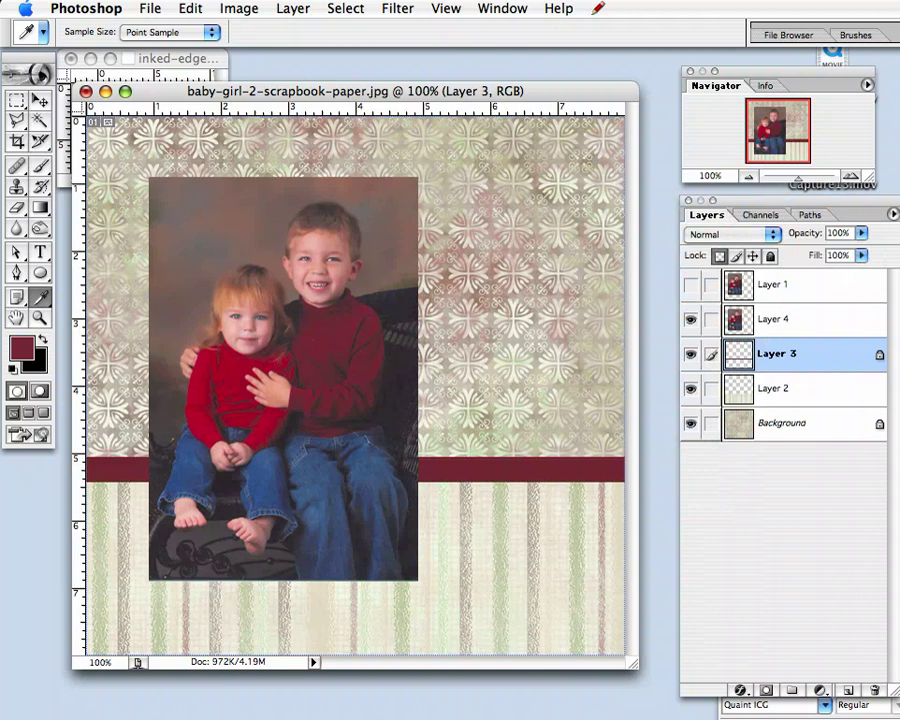
Set Layer 3's blending mode to Linear Burn and its opacity to 78%.
left_click(730, 233)
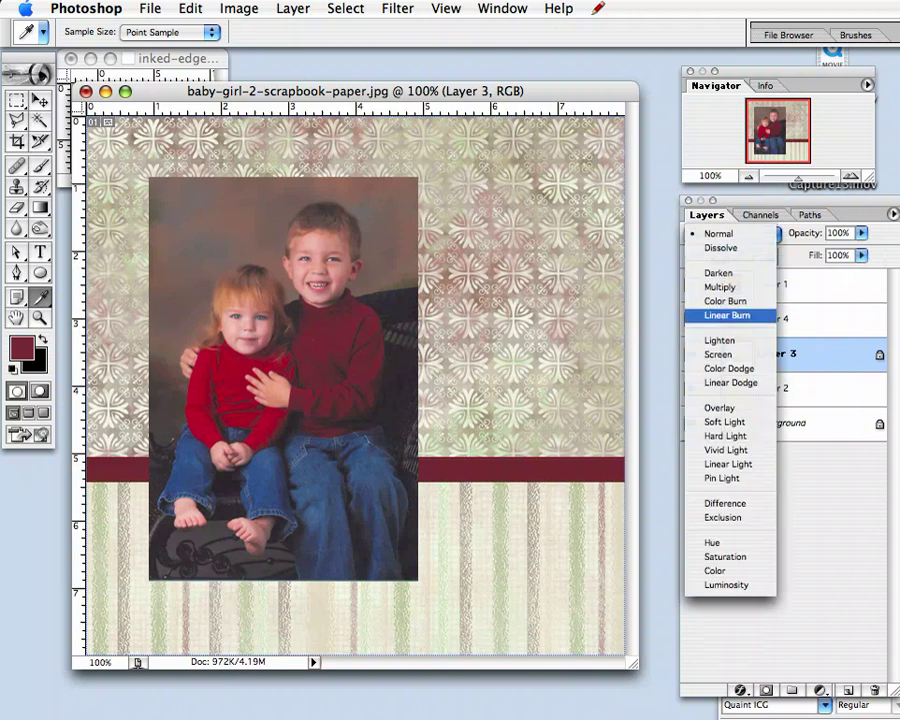
left_click(727, 315)
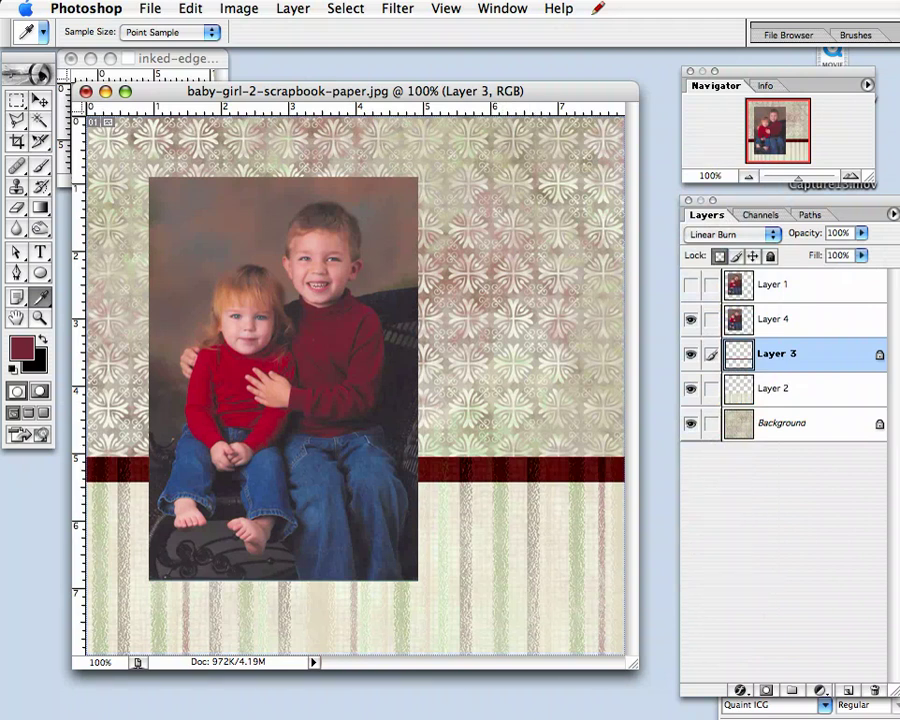
left_click_drag(861, 233, 841, 251)
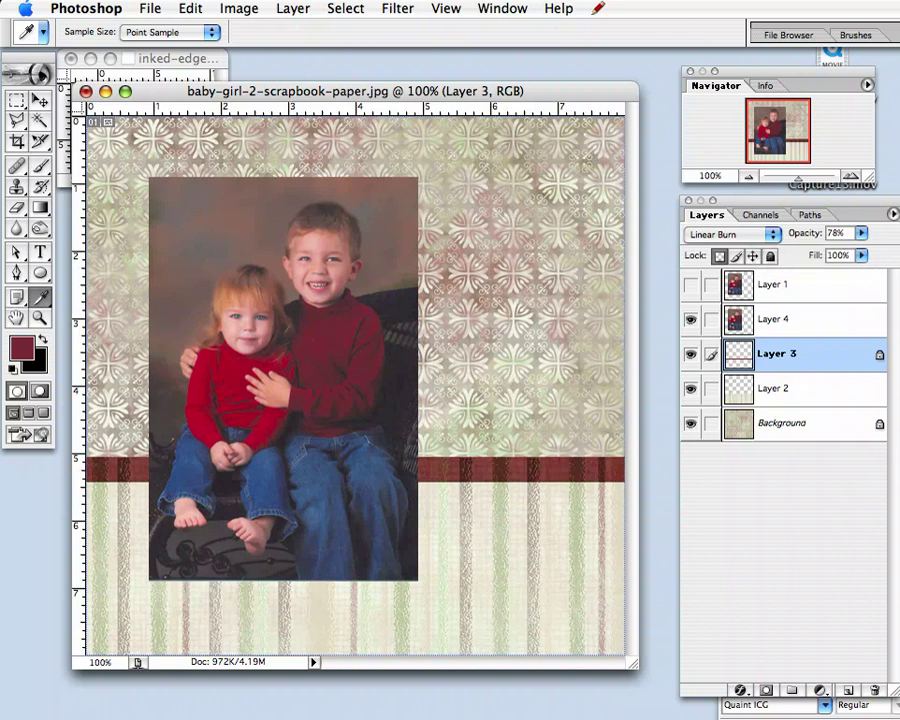
Move the scrapbook paper's document window slightly up and to the right.
left_click_drag(355, 91, 380, 83)
left_click_drag(325, 83, 308, 71)
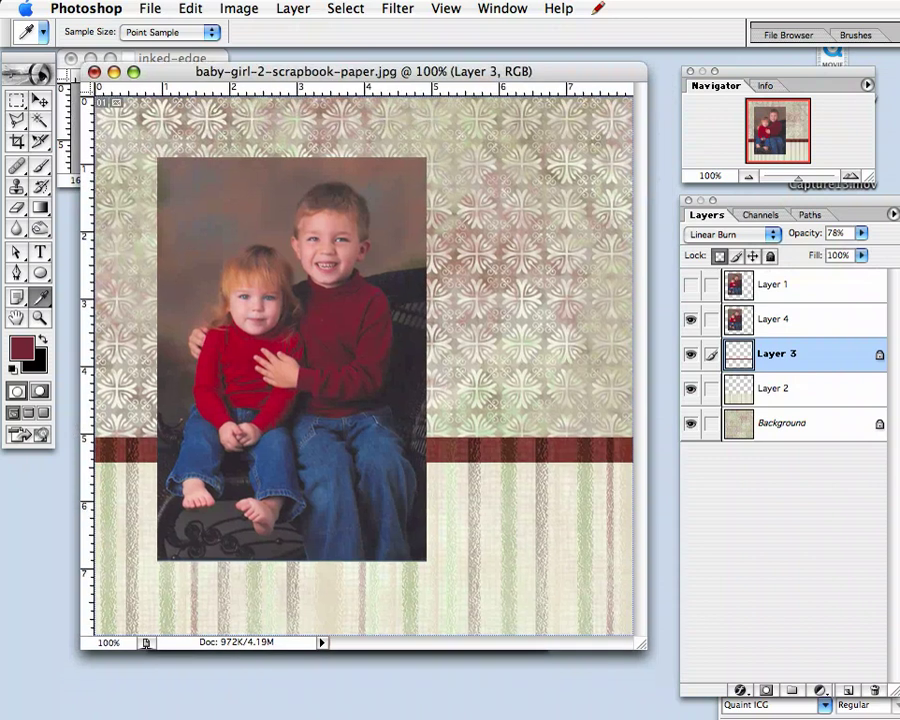